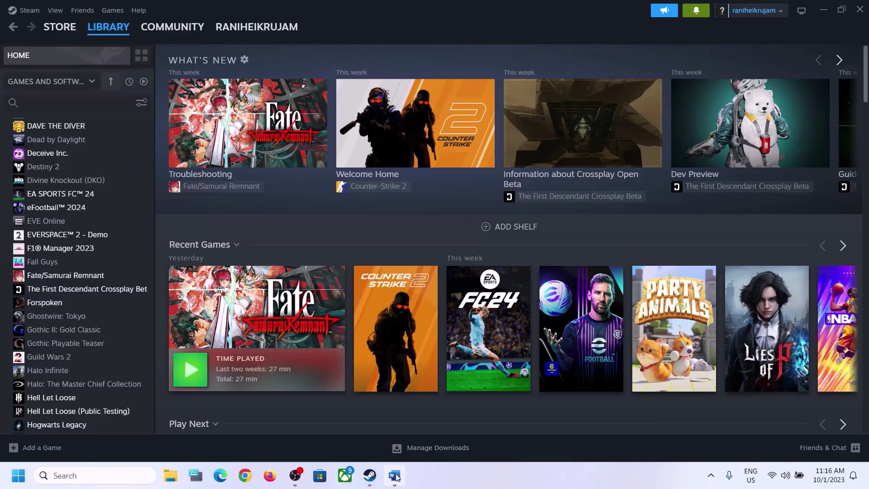
# - Switch to the Word document, highlight "Windows + G and then" in the Step 1 instruction, and minimize the document
pyautogui.click(394, 476)
pyautogui.click(258, 215)
pyautogui.moveTo(222, 206); pyautogui.dragTo(559, 206)
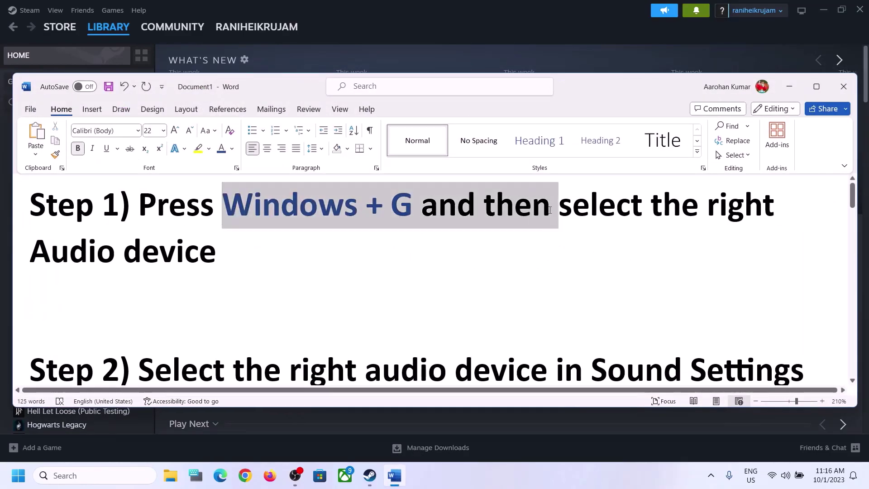
pyautogui.click(790, 86)
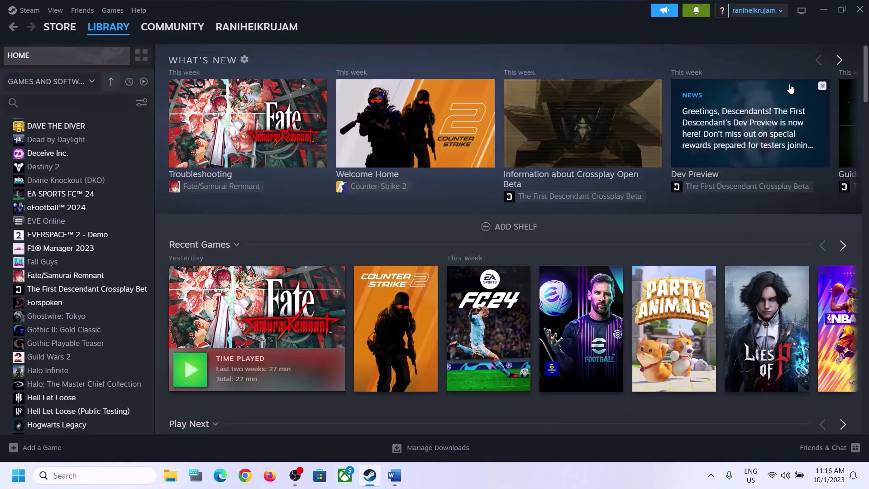
# - Open Xbox Game Bar, choose Speakers (Realtek(R) Audio) as the Windows default output, and check the per-app volume levels
pyautogui.press('super+g')
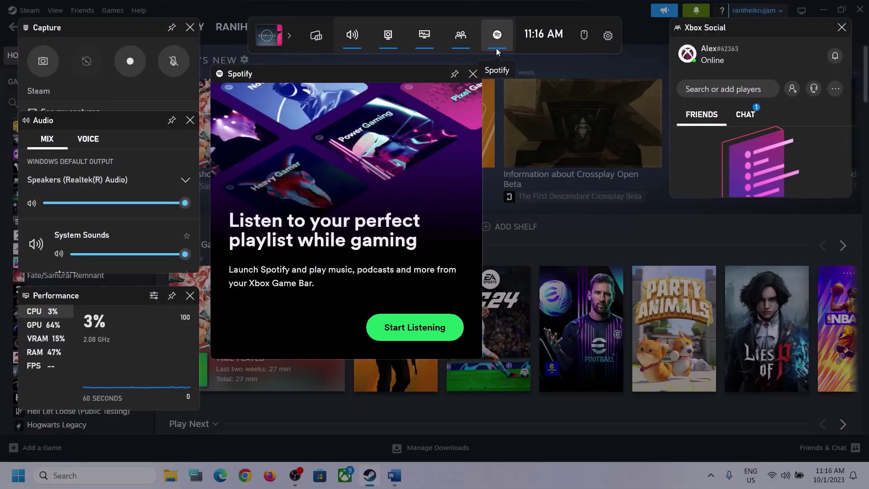
pyautogui.click(352, 36)
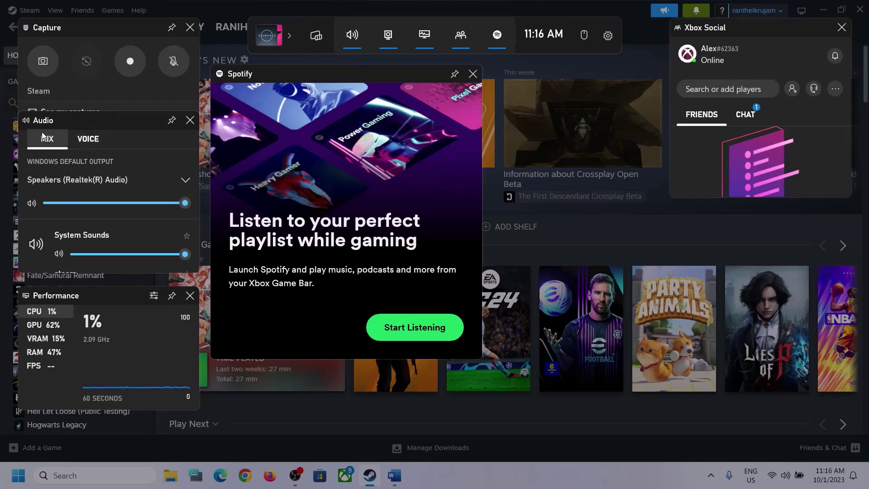
pyautogui.click(186, 182)
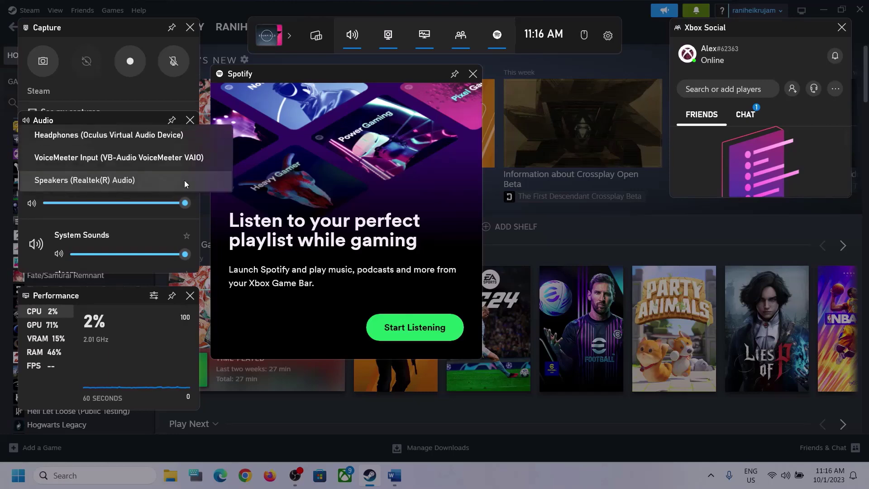
pyautogui.click(124, 180)
pyautogui.scroll(-1, 133, 224)
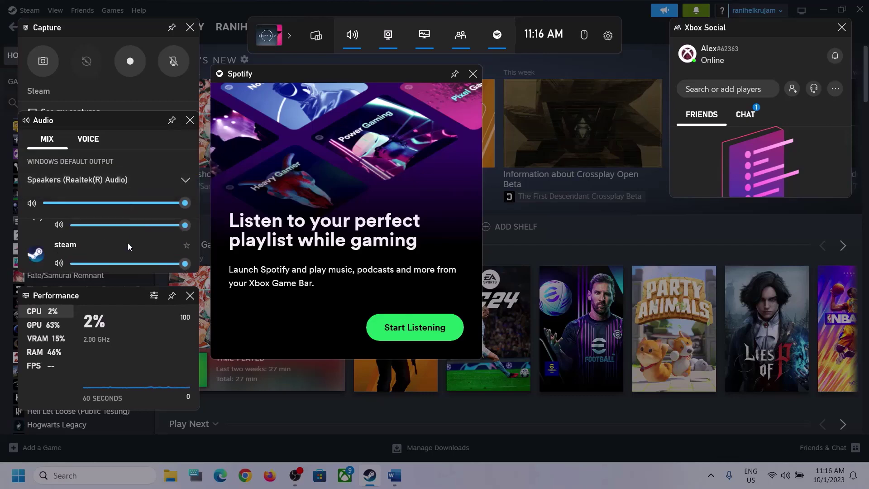
pyautogui.scroll(-1, 116, 244)
pyautogui.scroll(1, 143, 246)
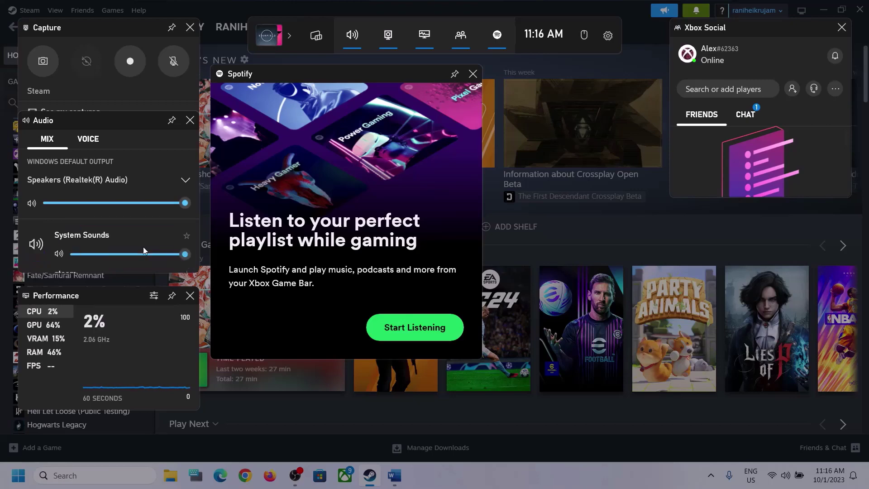
# - Show the voice audio settings in Game Bar and check the available Windows default input devices
pyautogui.click(86, 143)
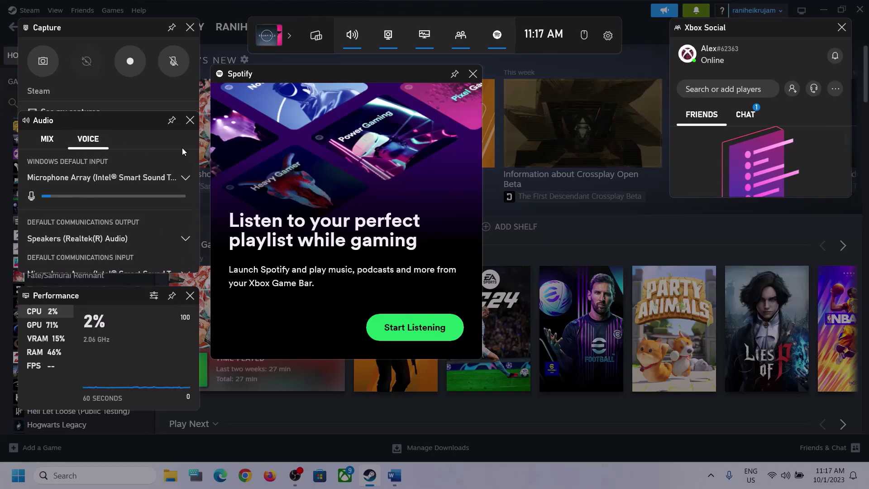
pyautogui.click(183, 177)
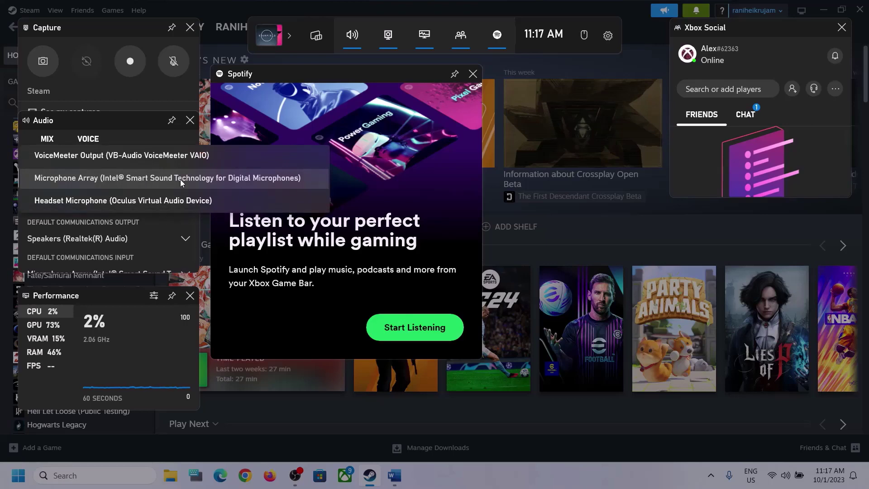
pyautogui.click(127, 121)
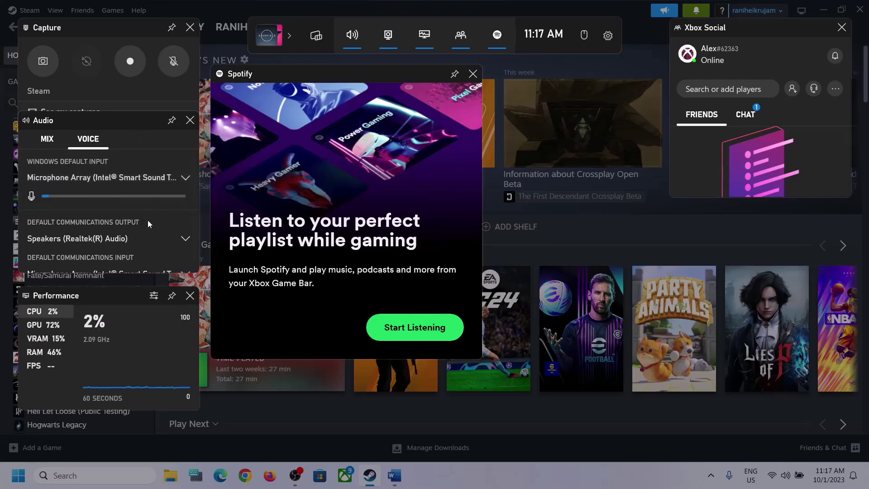
# - Choose Speakers (Realtek(R) Audio) as default communications output, check the communications input device, and close Game Bar
pyautogui.scroll(-1, 147, 220)
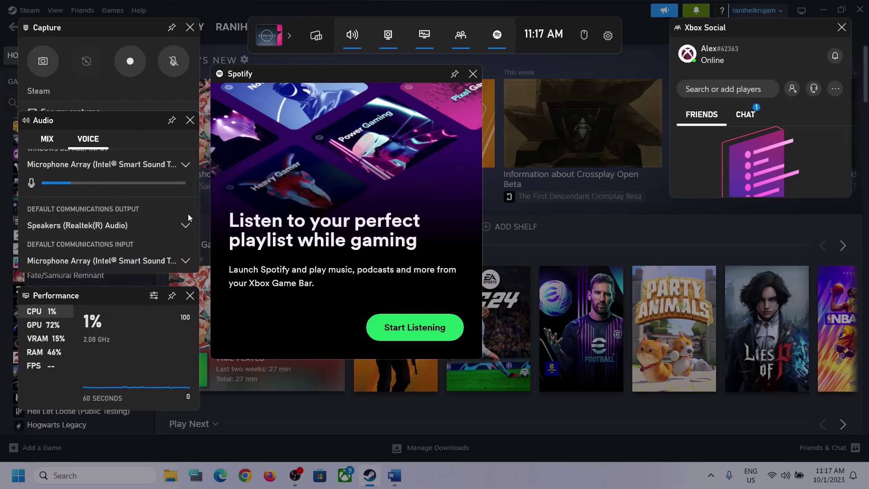
pyautogui.click(186, 225)
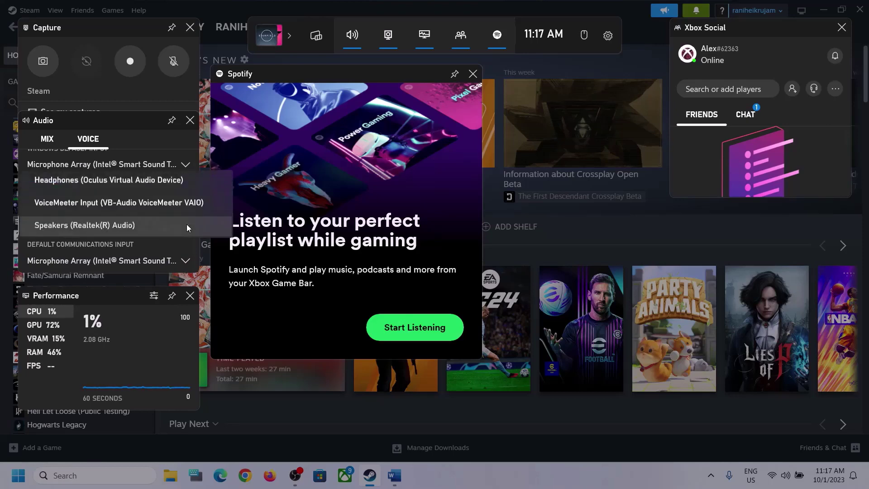
pyautogui.click(141, 227)
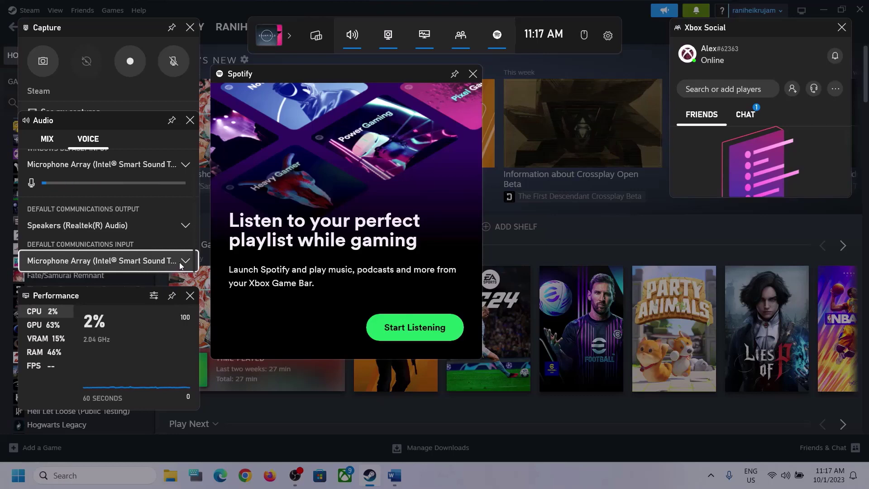
pyautogui.click(162, 265)
pyautogui.click(178, 199)
pyautogui.click(502, 134)
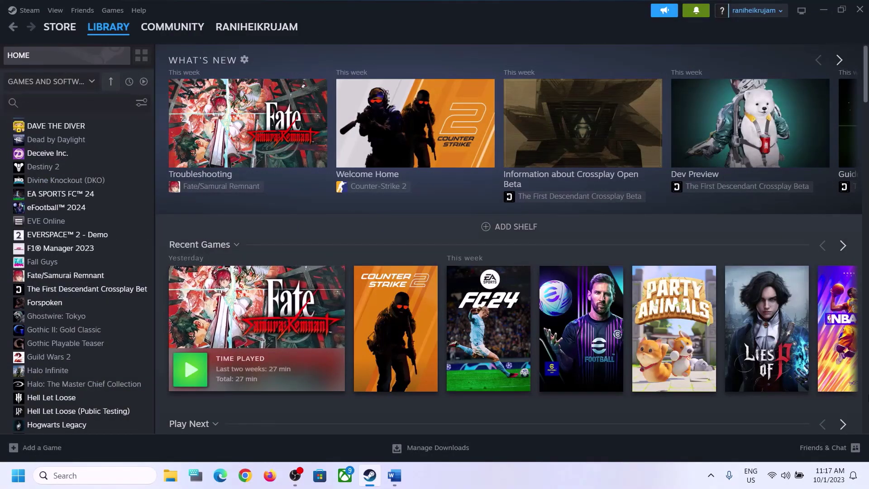
# - Switch to the Word document, highlight the Step 2 instruction about selecting the audio device in Sound Settings, and minimize the document
pyautogui.click(394, 476)
pyautogui.scroll(-5, 235, 284)
pyautogui.scroll(1, 236, 284)
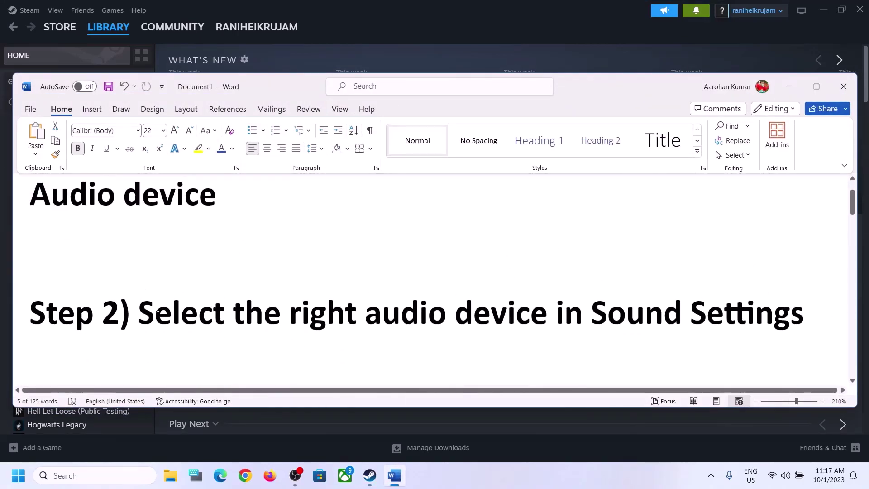
pyautogui.moveTo(139, 313); pyautogui.dragTo(688, 314)
pyautogui.click(790, 86)
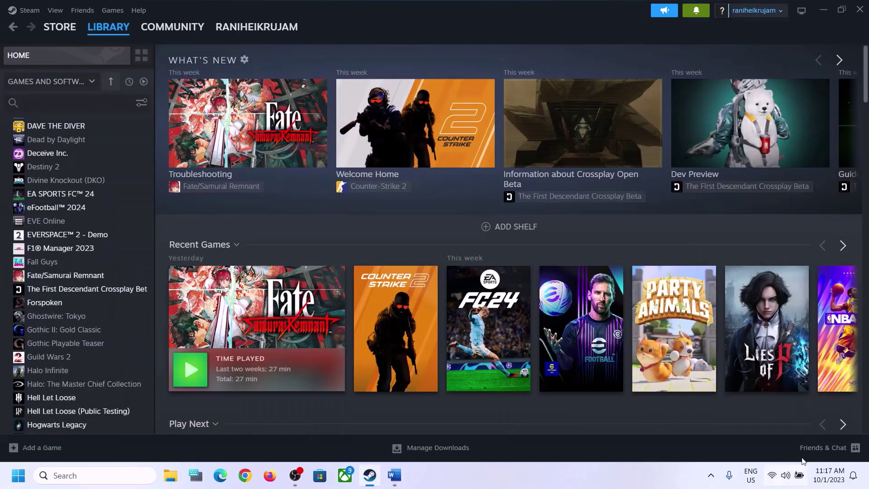
# - Review the output devices, spatial sound and volume mixer in the Windows quick sound output settings, and close them
pyautogui.click(787, 479)
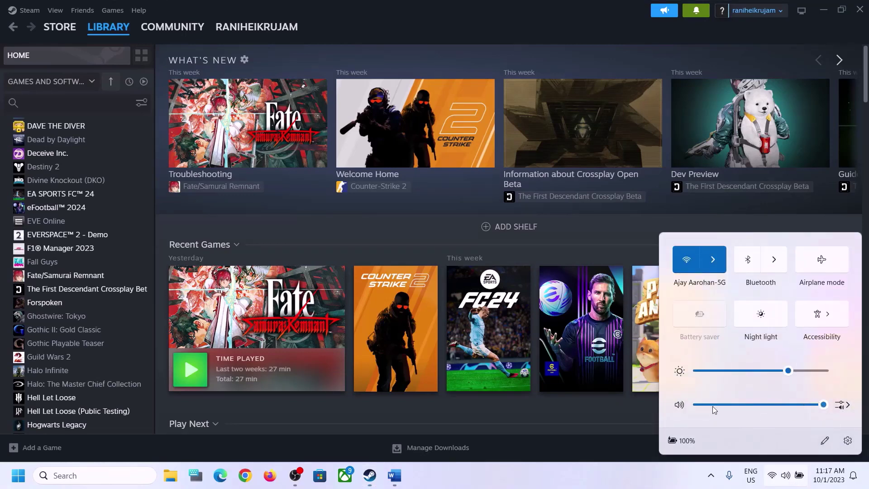
pyautogui.click(848, 405)
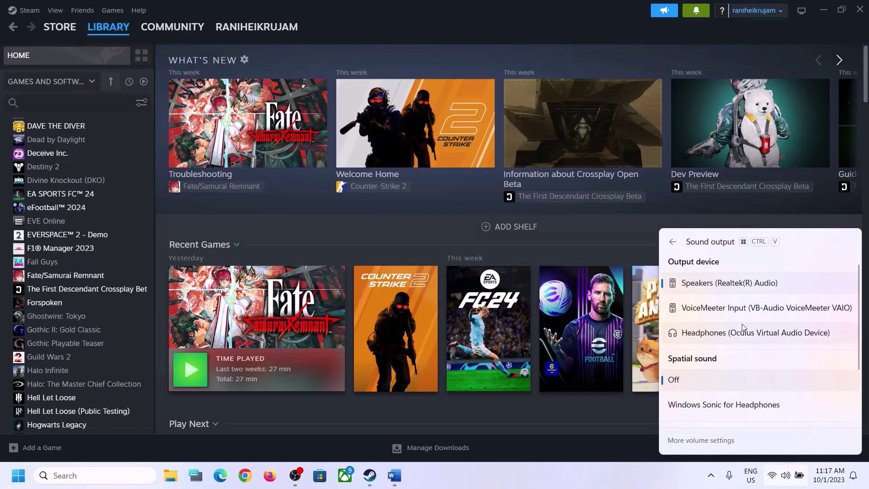
pyautogui.scroll(-3, 740, 344)
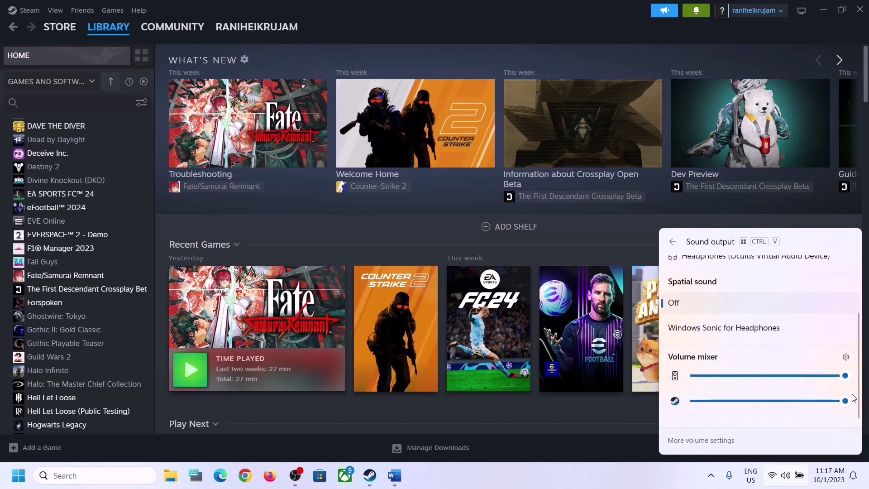
pyautogui.click(686, 475)
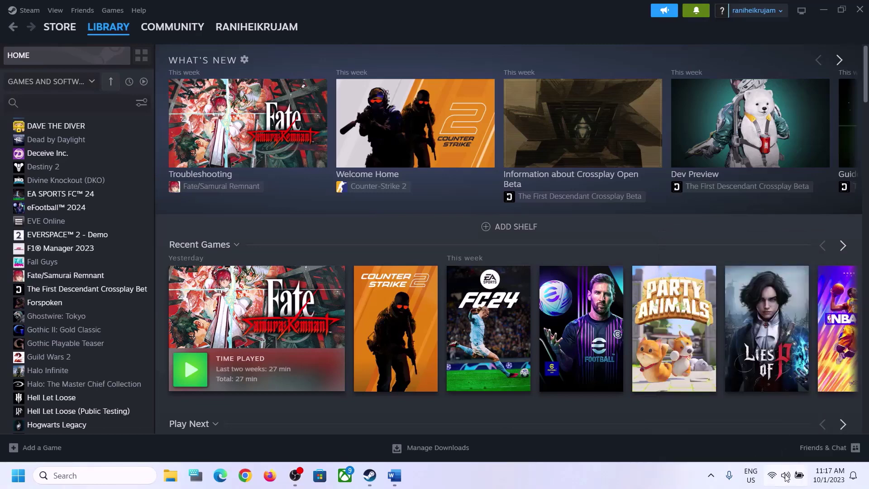
# - Open the full Windows Sound settings and review the output devices, input devices and advanced options
pyautogui.rightClick(787, 481)
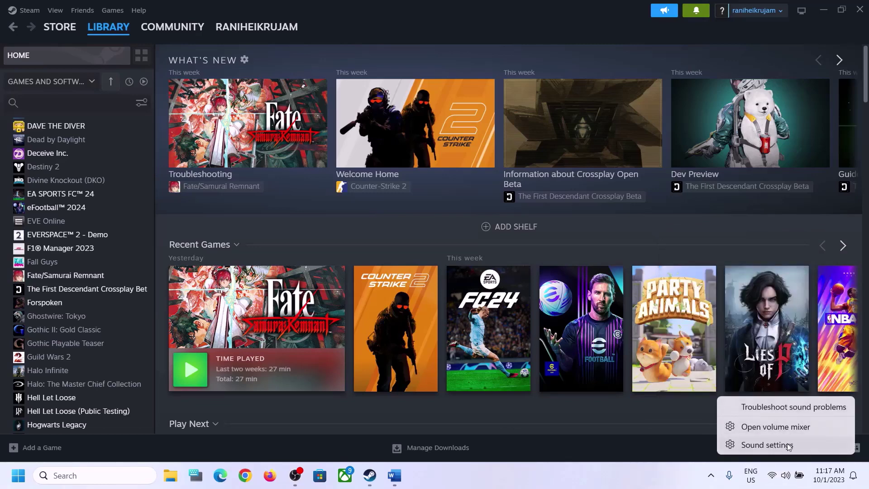
pyautogui.click(773, 444)
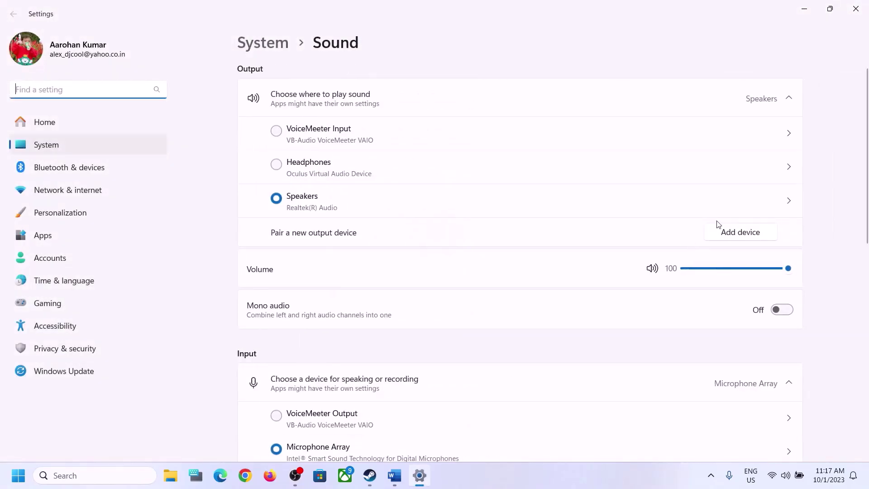
pyautogui.click(789, 99)
pyautogui.click(789, 100)
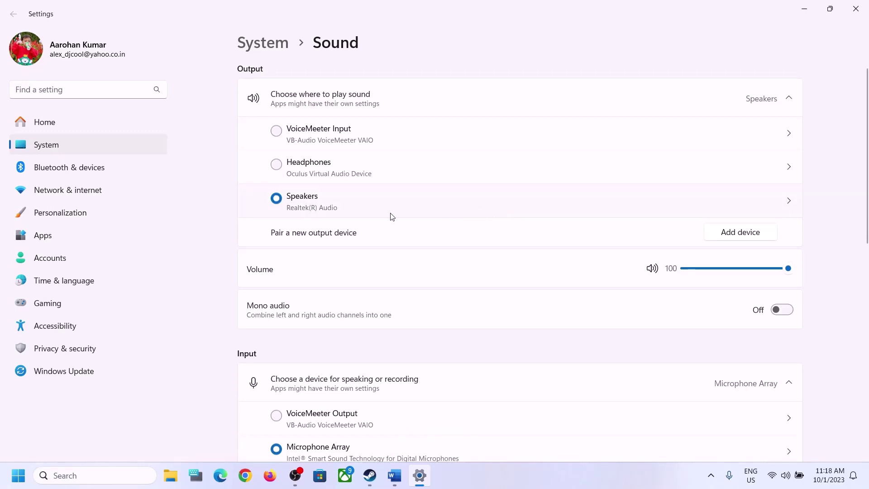
pyautogui.scroll(-8, 650, 345)
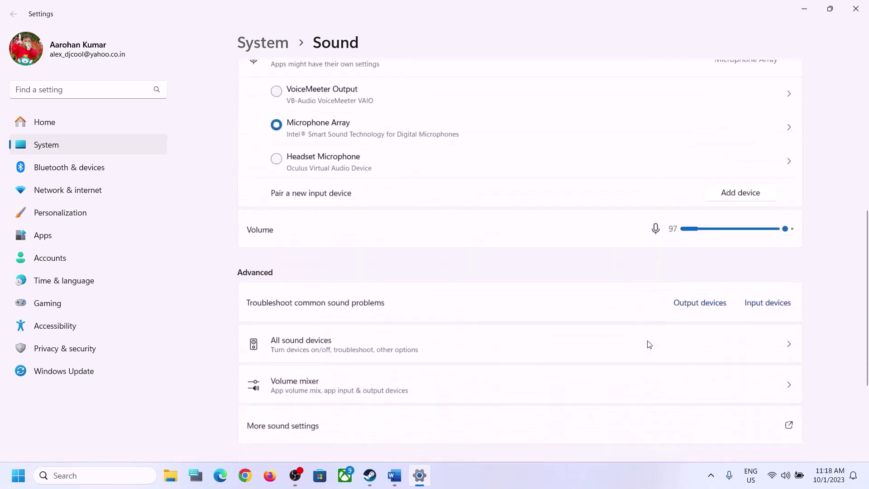
pyautogui.scroll(2, 650, 345)
pyautogui.scroll(-2, 648, 345)
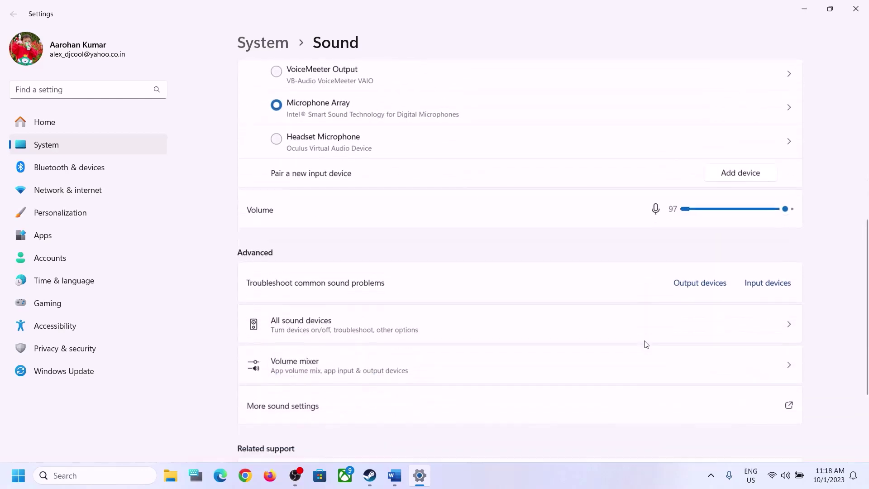
# - Examine the output device, input device and app volumes in the Volume mixer, and close Settings
pyautogui.click(276, 354)
pyautogui.scroll(-1, 633, 317)
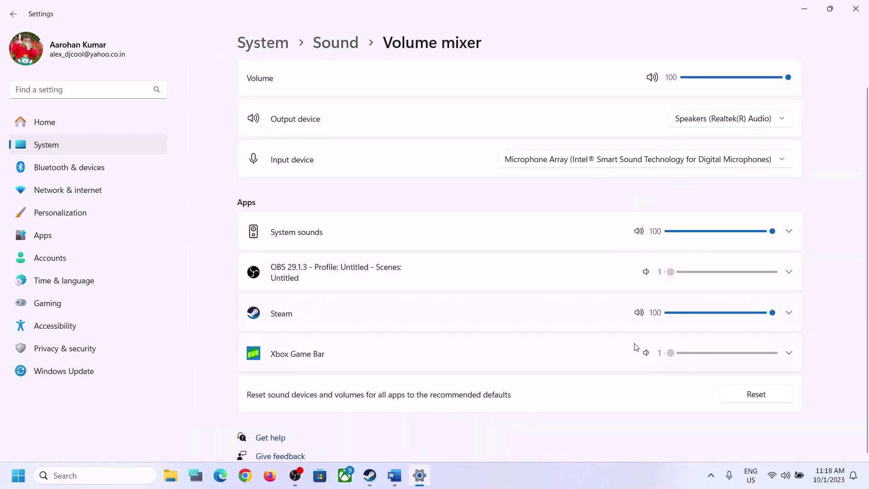
pyautogui.click(856, 9)
# - Switch to the Word document and highlight "Restart the game" and "Restart PC" in the Step 3 instruction
pyautogui.click(393, 474)
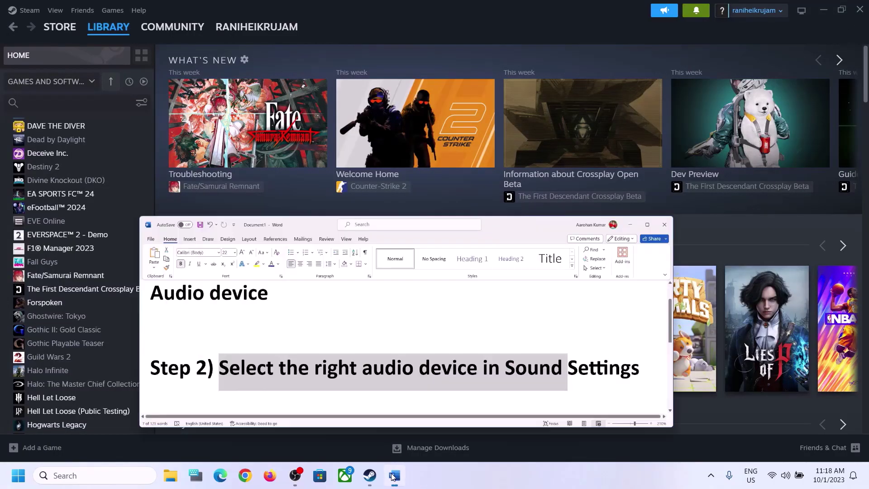
pyautogui.scroll(-1, 375, 346)
pyautogui.scroll(-1, 376, 346)
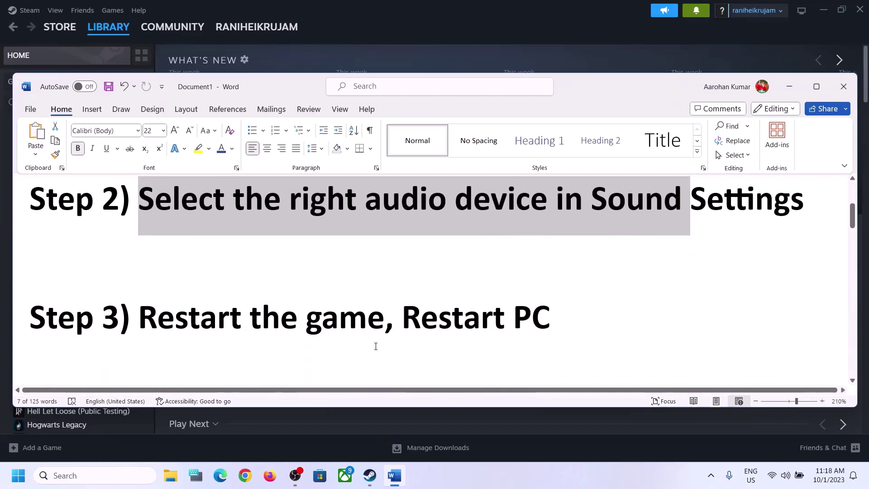
pyautogui.moveTo(139, 319); pyautogui.dragTo(385, 322)
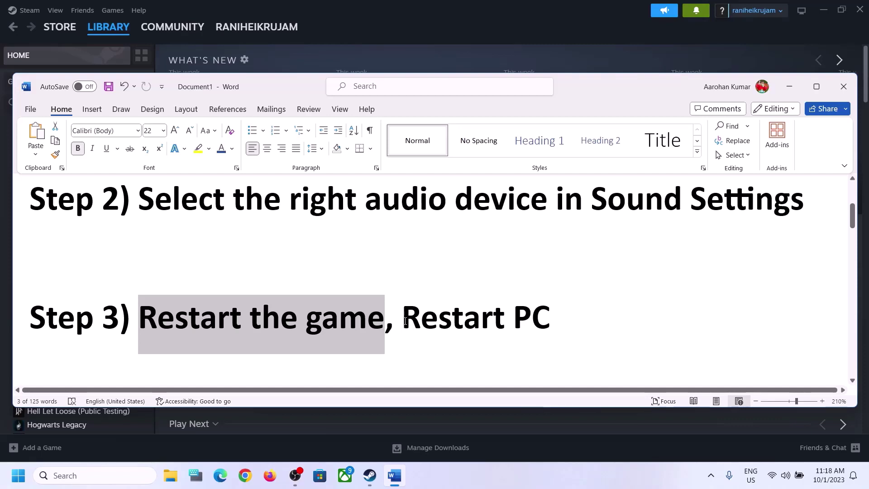
pyautogui.moveTo(402, 319); pyautogui.dragTo(549, 322)
# - Show the PC's power options and dismiss them without restarting
pyautogui.click(18, 475)
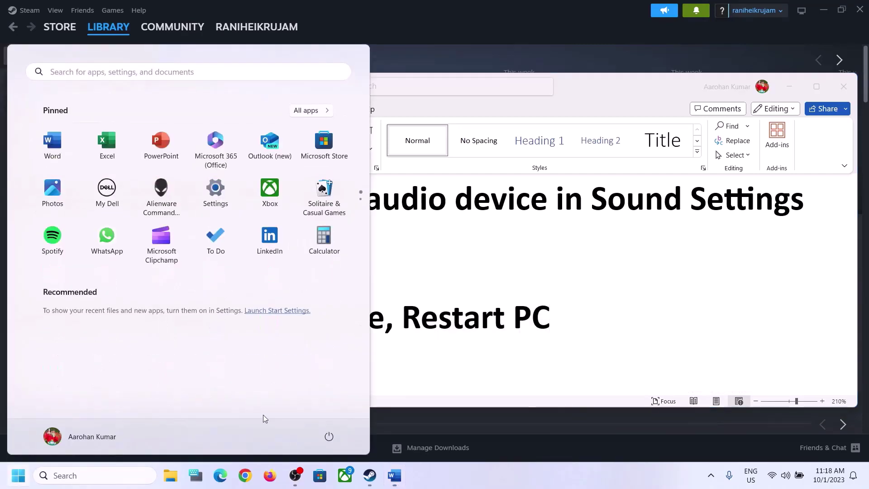
pyautogui.click(329, 435)
pyautogui.click(628, 314)
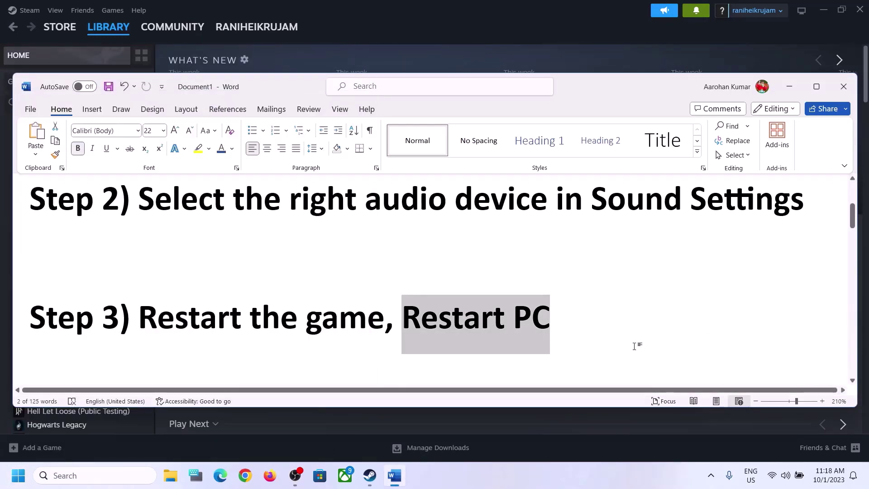
# - Check the sound output device list in the Windows quick settings again and close it
pyautogui.click(786, 475)
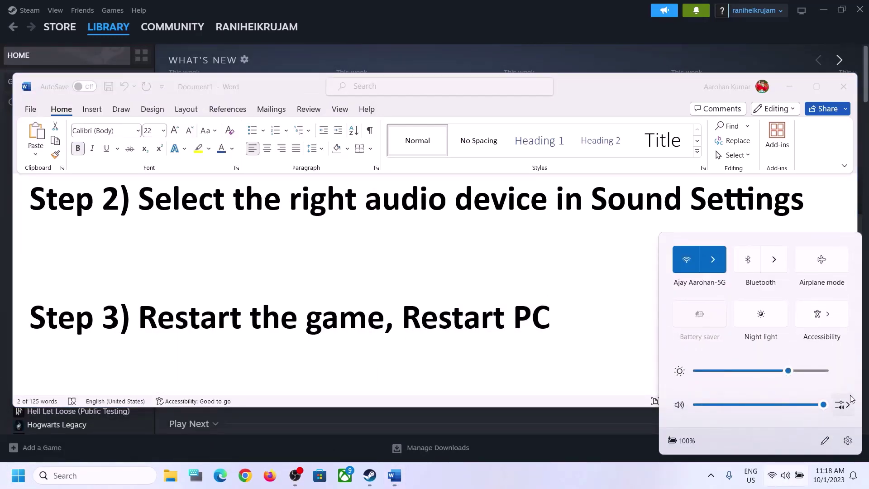
pyautogui.click(848, 404)
pyautogui.click(425, 349)
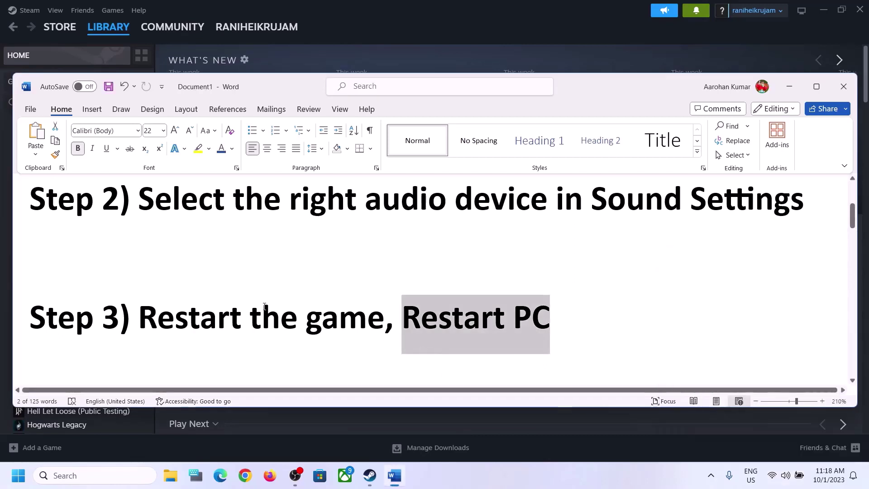
# - Highlight the Step 4 instruction about setting the sound sample rate to 48/44k Hz in the sound control panel
pyautogui.click(298, 317)
pyautogui.scroll(-3, 298, 307)
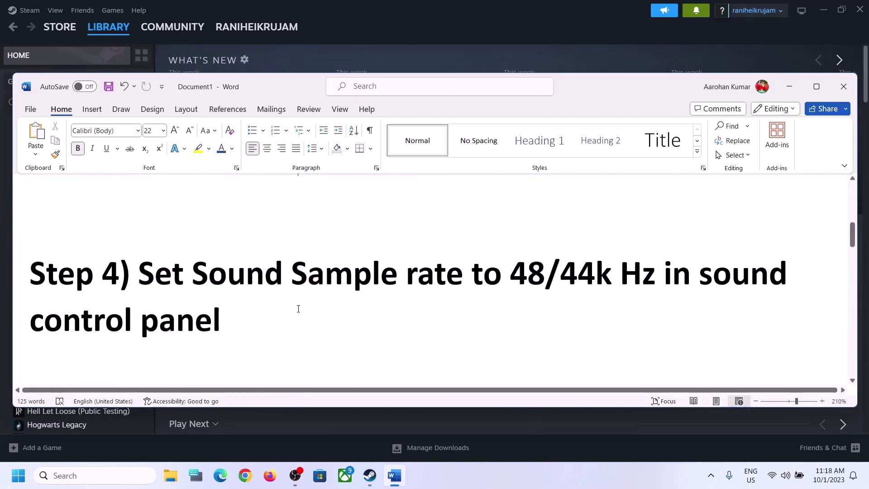
pyautogui.moveTo(138, 264); pyautogui.dragTo(297, 328)
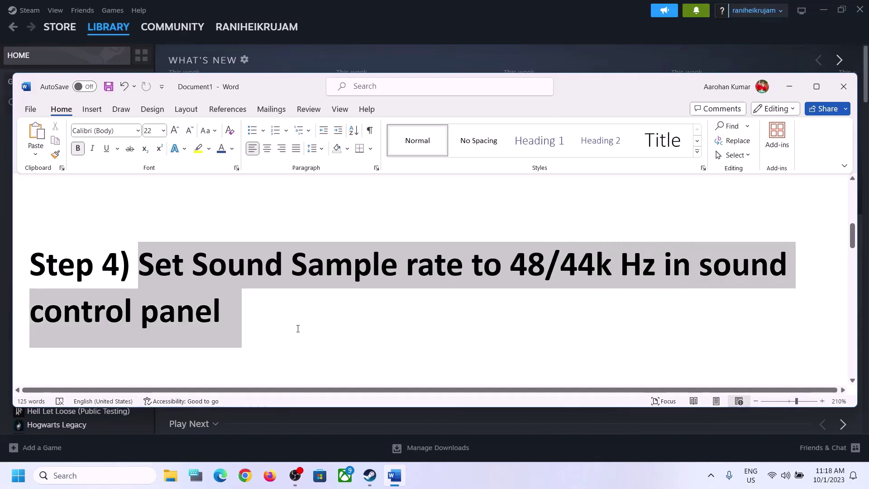
# - Open the Sound dialog with the playback devices from Control Panel's Hardware and Sound category and move it clear of the document
pyautogui.click(99, 476)
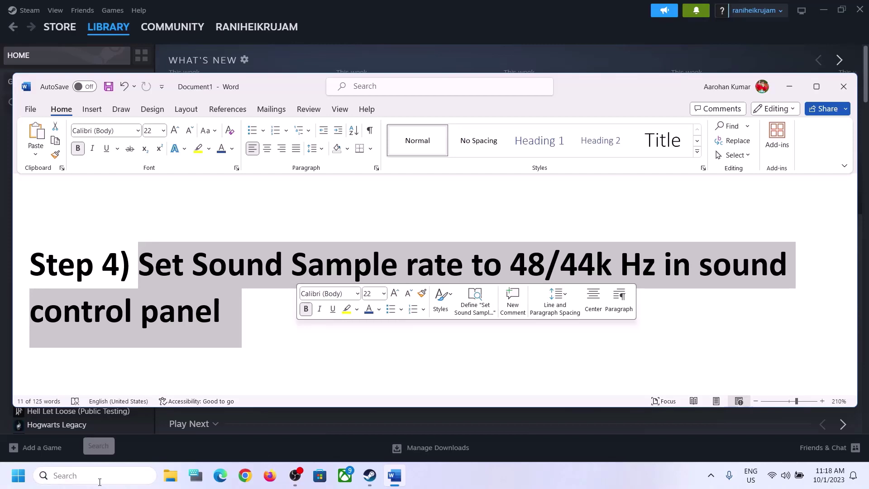
pyautogui.write('control')
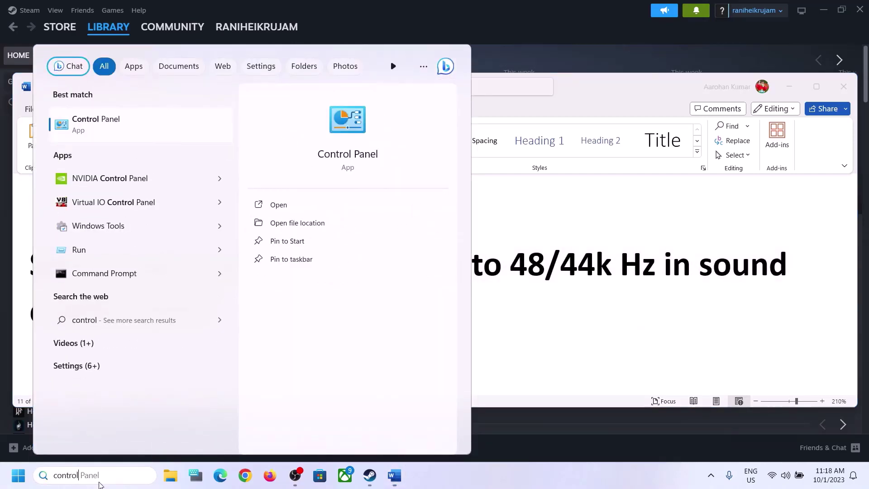
pyautogui.click(126, 129)
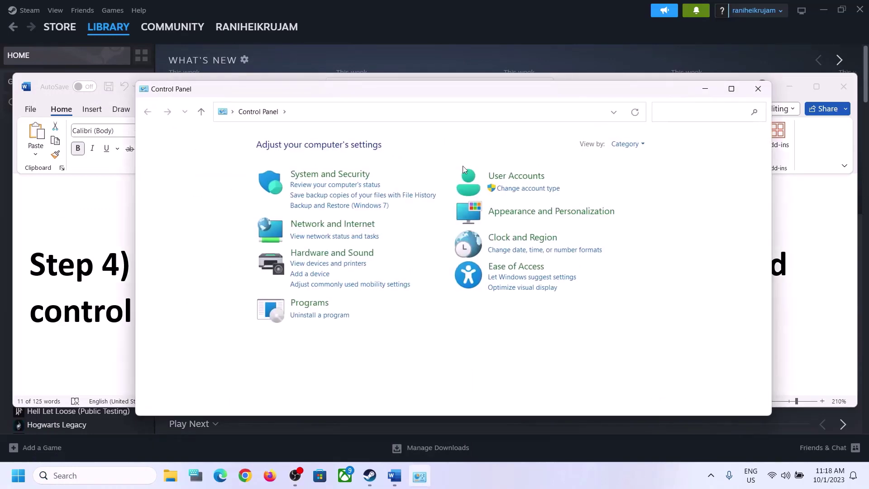
pyautogui.click(330, 253)
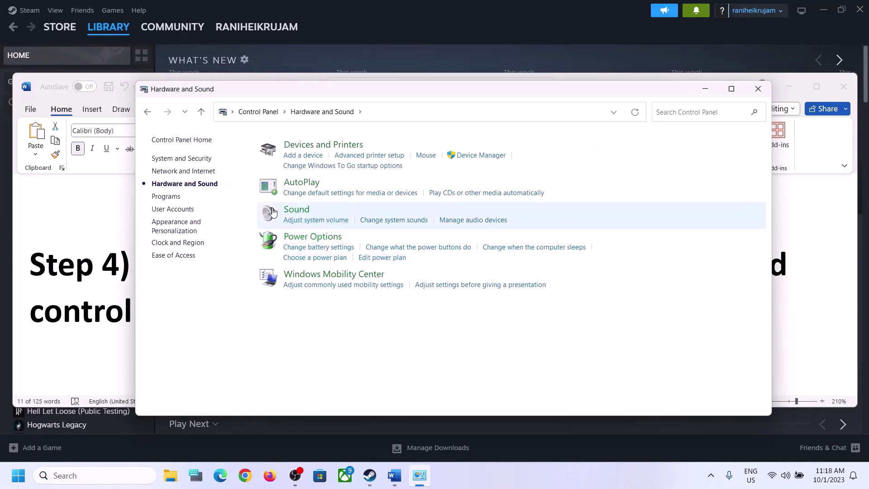
pyautogui.click(301, 214)
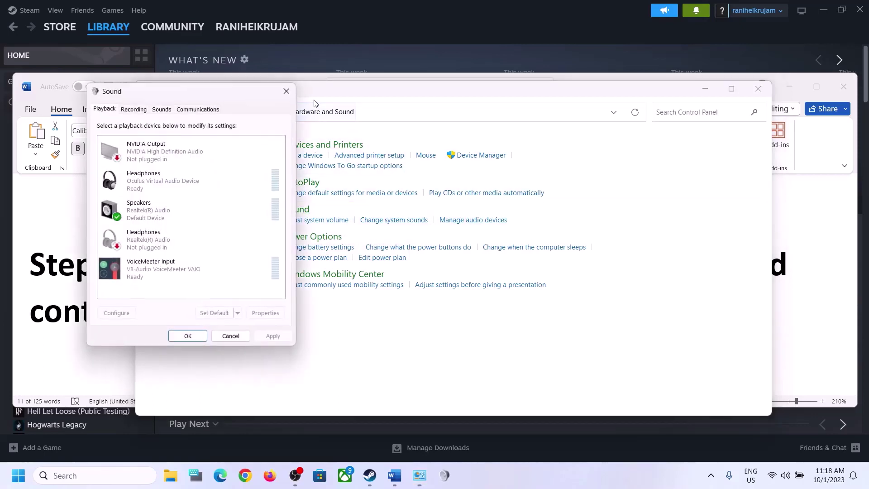
pyautogui.moveTo(216, 96); pyautogui.dragTo(413, 79)
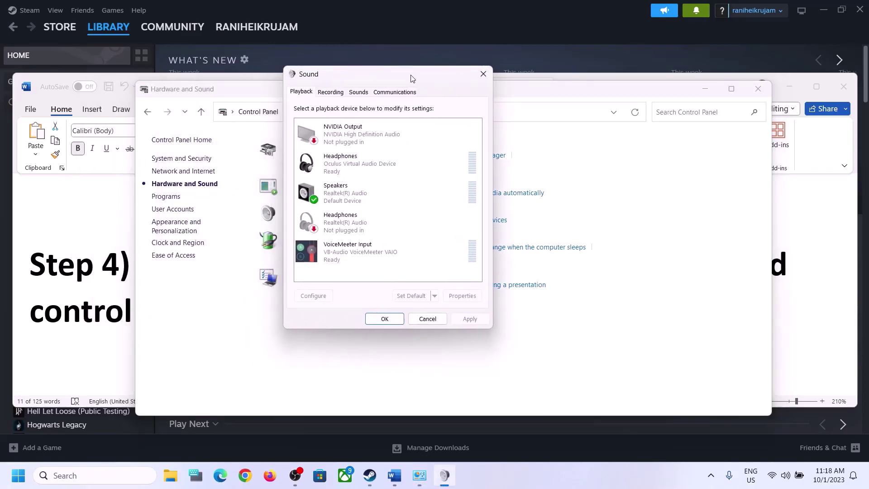
# - Open the advanced properties of the default Realtek Speakers playback device
pyautogui.click(352, 199)
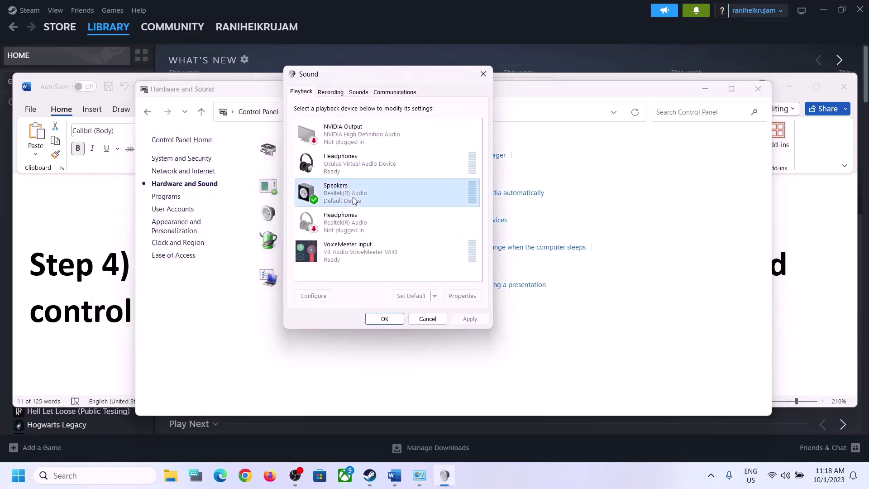
pyautogui.click(354, 174)
pyautogui.click(318, 204)
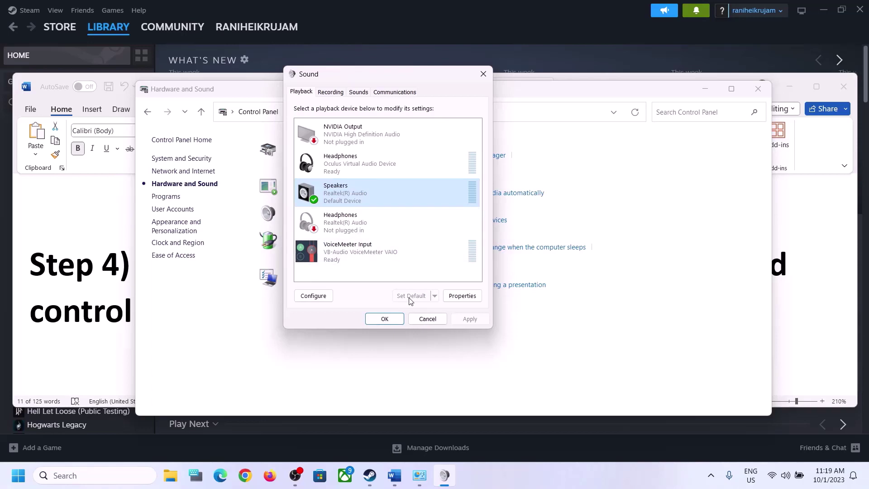
pyautogui.rightClick(354, 198)
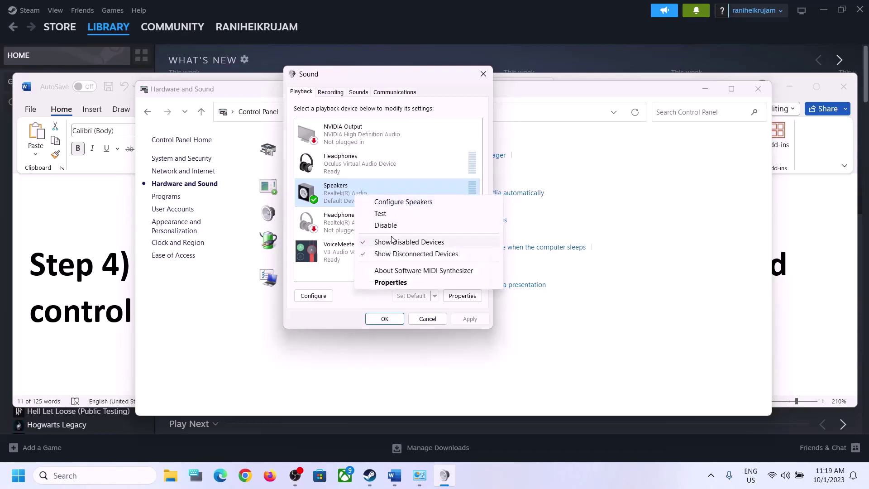
pyautogui.click(392, 283)
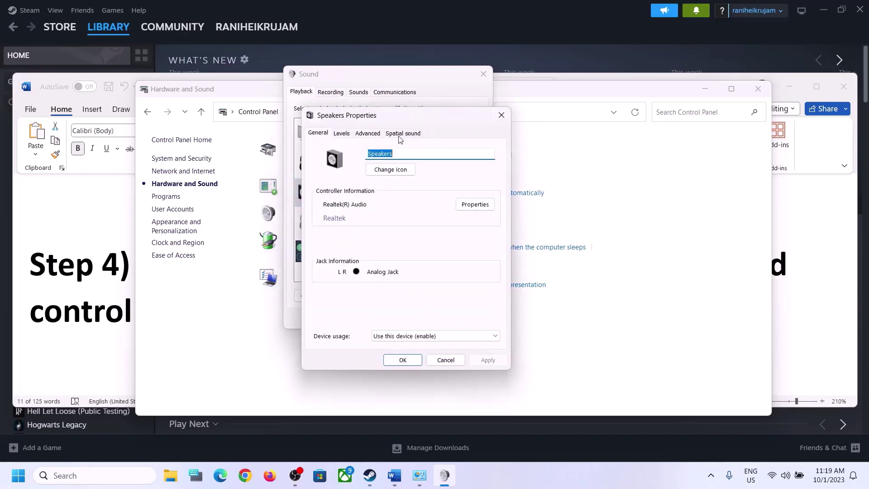
pyautogui.click(368, 134)
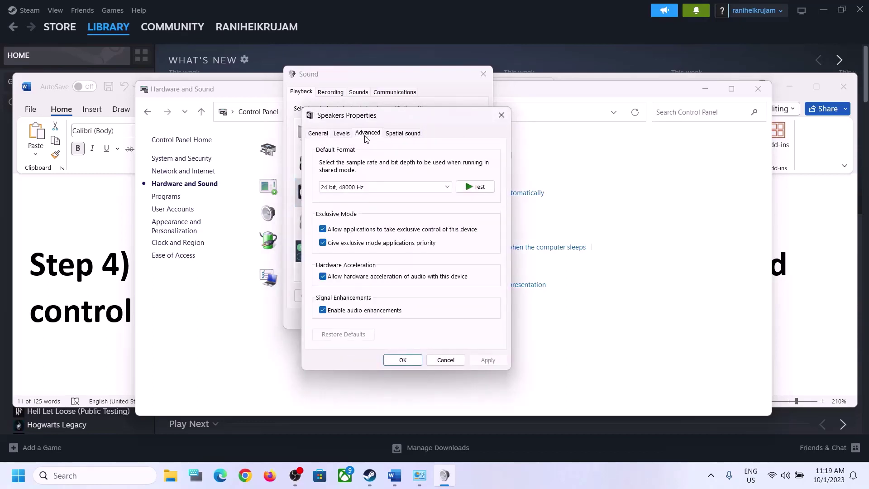
# - Set the speakers' default format to 16 bit, 48000 Hz and apply it
pyautogui.click(448, 187)
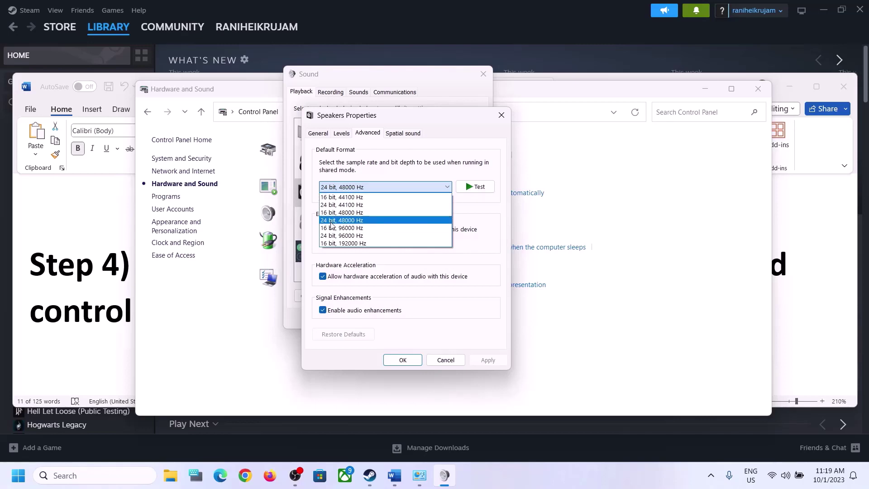
pyautogui.click(352, 215)
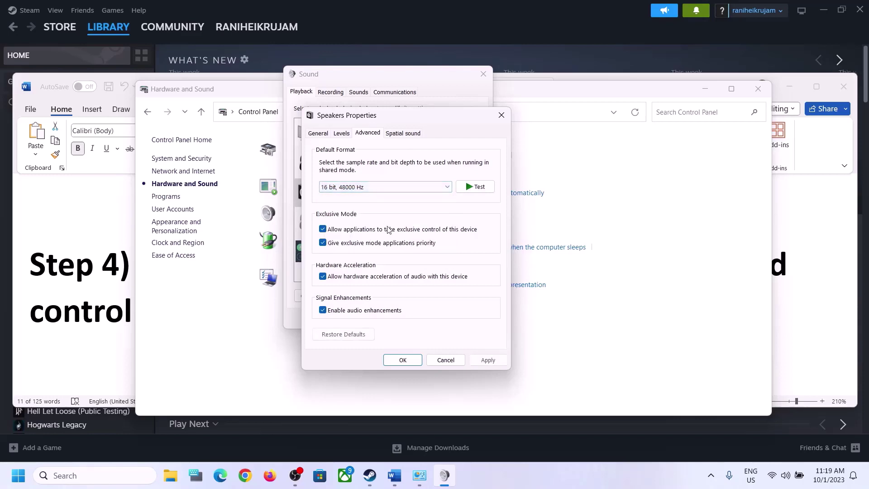
pyautogui.click(487, 360)
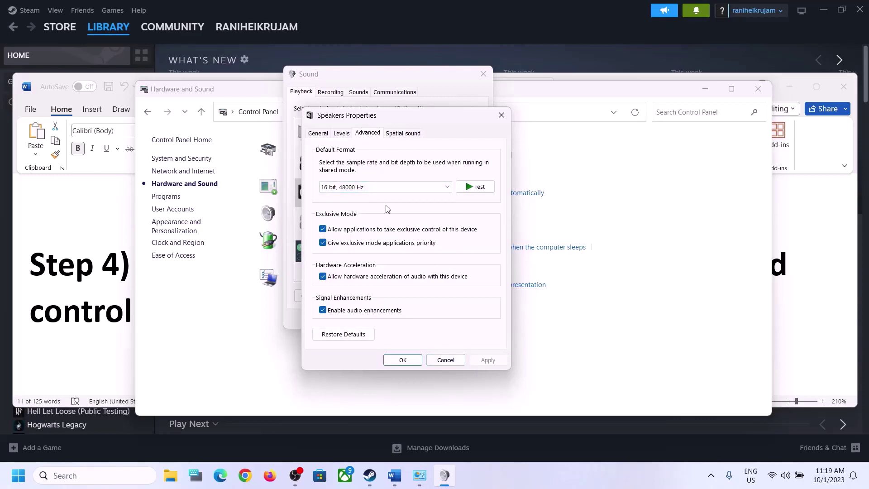
# - Set the speakers' default format to 24 bit, 48000 Hz, apply it and close the sound dialogs and Control Panel
pyautogui.click(371, 187)
pyautogui.click(342, 221)
pyautogui.click(481, 361)
pyautogui.click(402, 361)
pyautogui.click(384, 319)
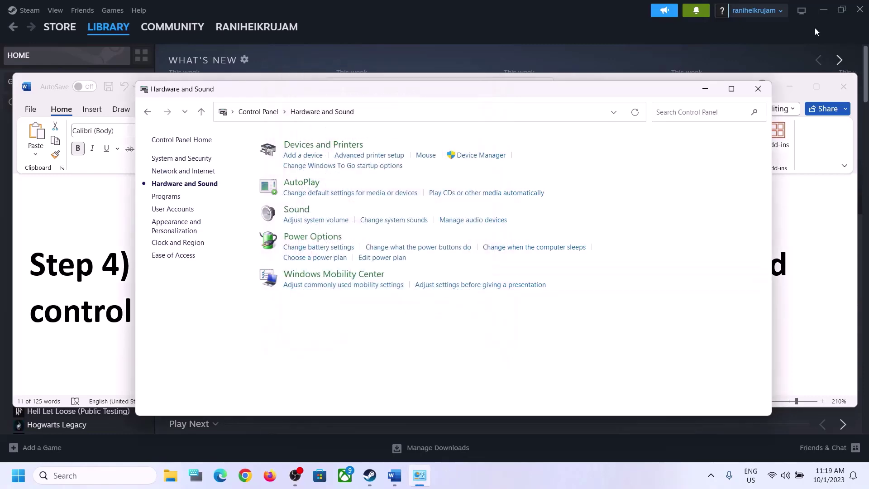
pyautogui.click(758, 89)
# - Highlight the 48/44k Hz sample rates in the document's Step 4 instruction, and clear the selection
pyautogui.click(471, 240)
pyautogui.moveTo(501, 265); pyautogui.dragTo(644, 263)
pyautogui.click(271, 296)
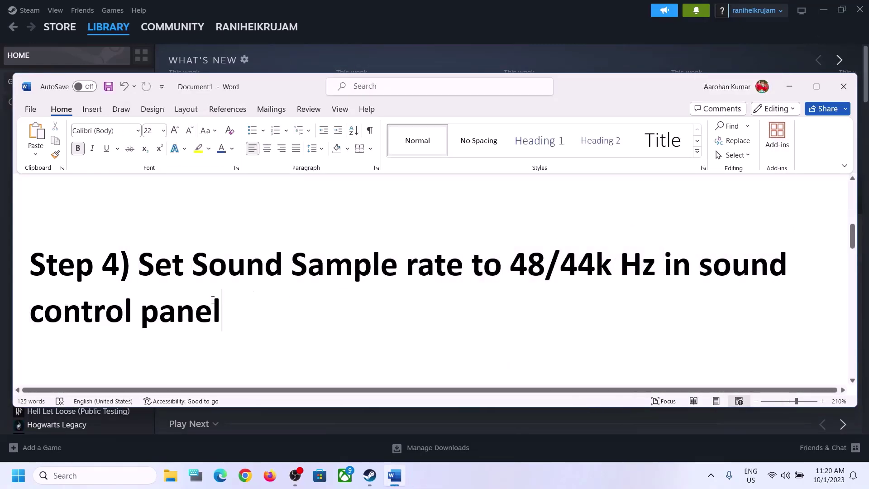
# - Highlight the parts of the Step 5 instruction about disconnecting the controller at game start and reconnecting it once the sound is established
pyautogui.scroll(-5, 273, 296)
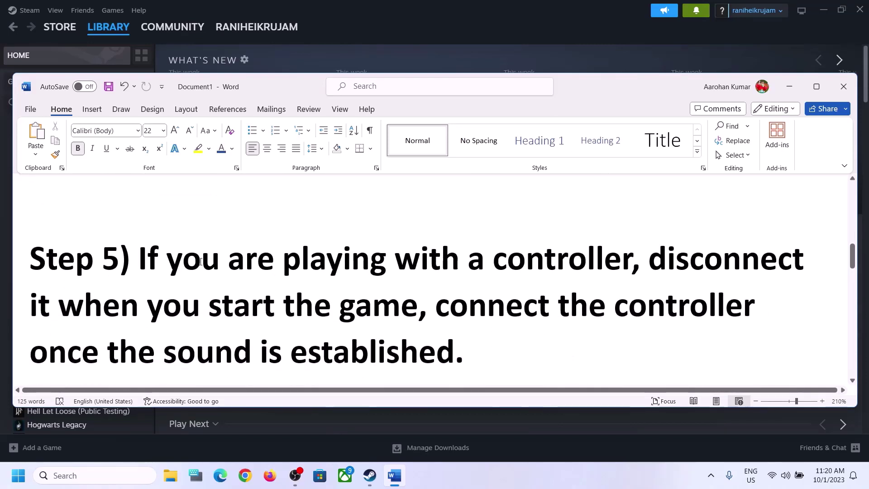
pyautogui.moveTo(139, 259); pyautogui.dragTo(395, 259)
pyautogui.moveTo(462, 253); pyautogui.dragTo(399, 316)
pyautogui.click(687, 255)
pyautogui.moveTo(465, 313); pyautogui.dragTo(755, 308)
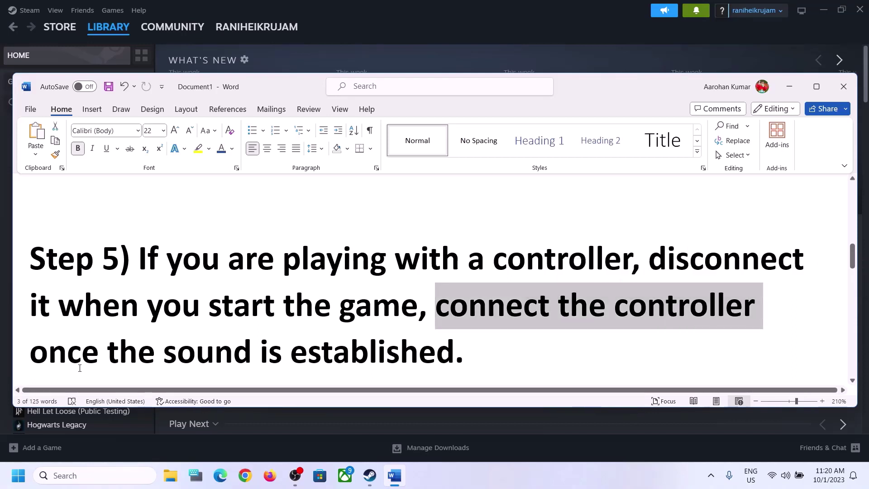
pyautogui.moveTo(31, 353); pyautogui.dragTo(371, 354)
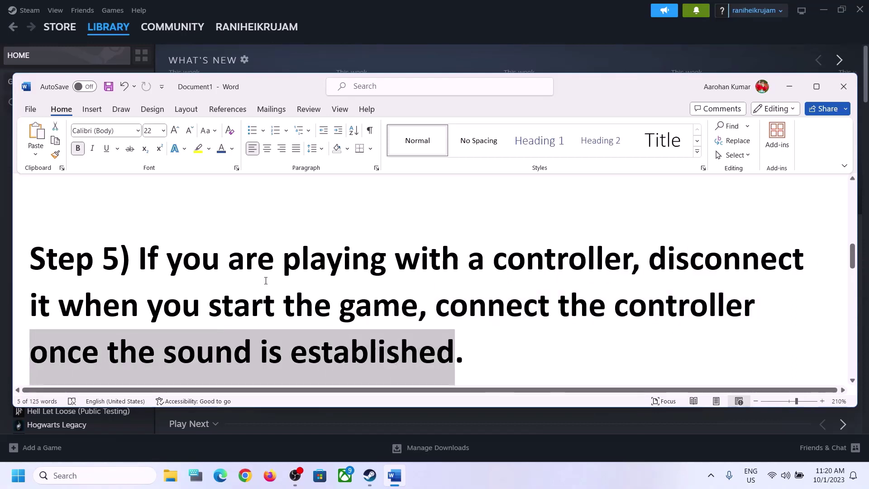
# - Highlight "off Spatial Sound" in the document's Step 6 instruction
pyautogui.click(258, 248)
pyautogui.scroll(-2, 280, 272)
pyautogui.scroll(-2, 283, 281)
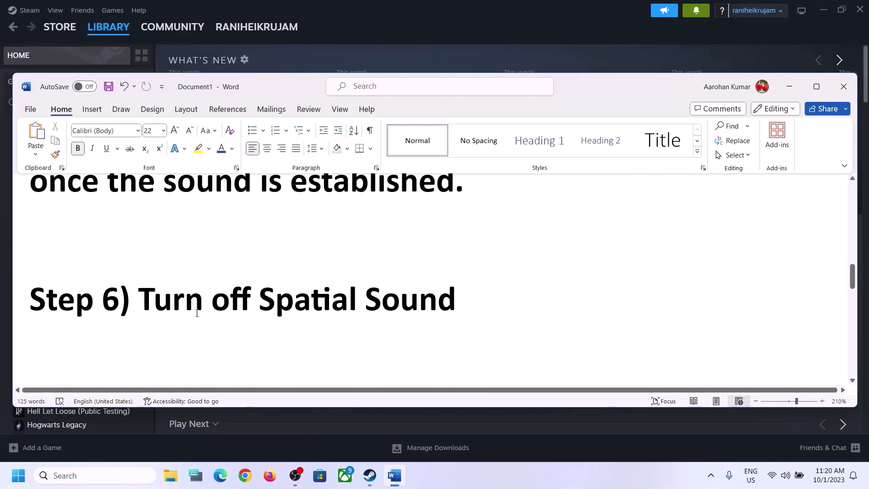
pyautogui.keyDown('shift'); pyautogui.click(475, 305); pyautogui.keyUp('shift')
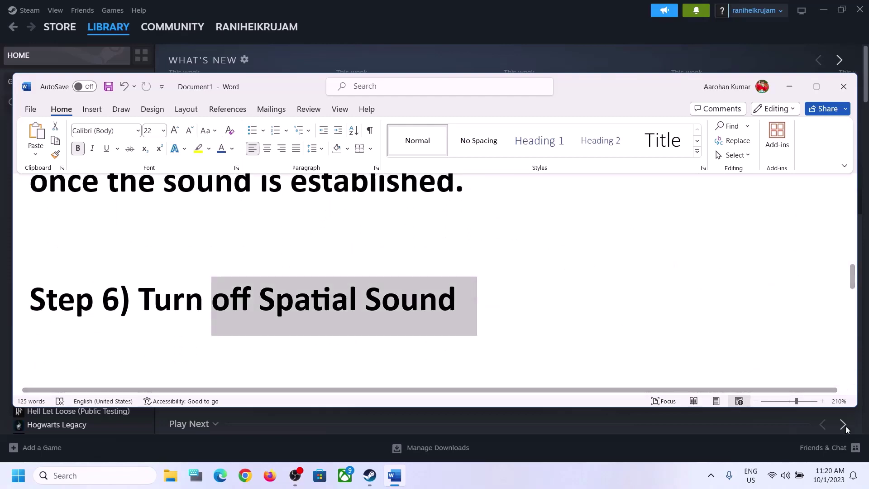
pyautogui.rightClick(787, 477)
pyautogui.click(783, 442)
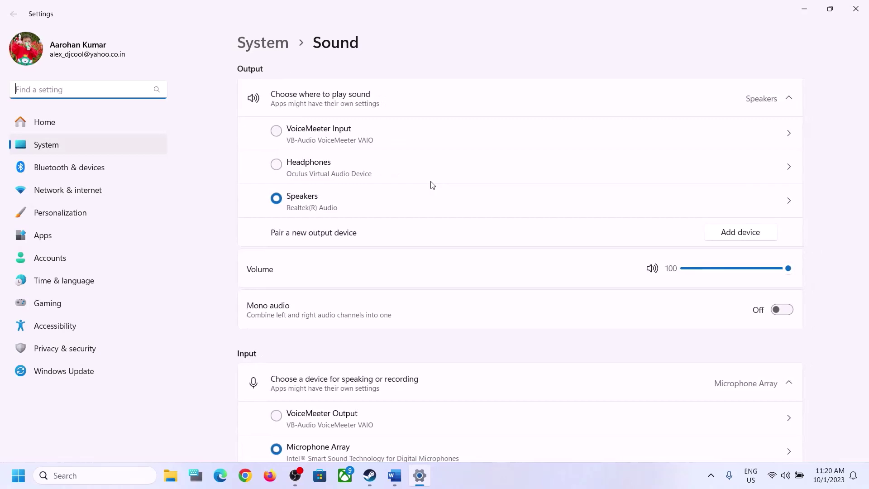
pyautogui.click(855, 9)
# - Reopen the Sound dialog from Control Panel's Hardware and Sound category and move it to the middle of the screen
pyautogui.click(93, 476)
pyautogui.write('c')
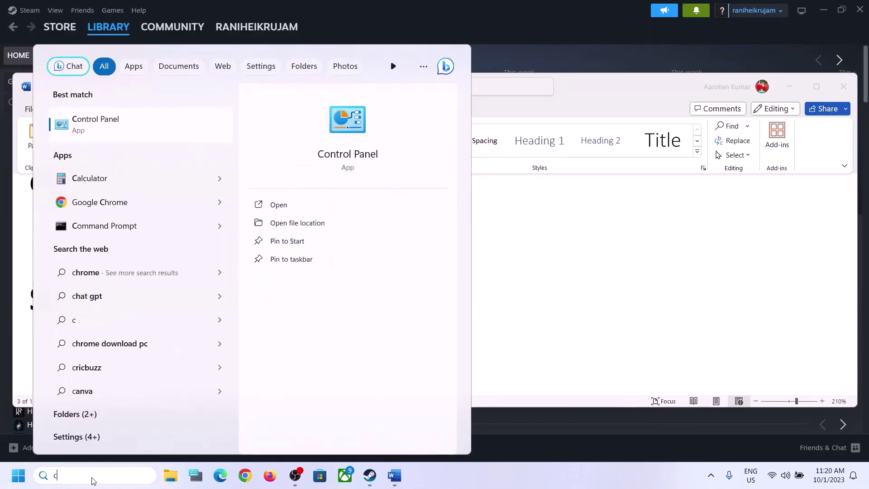
pyautogui.write('ontrol')
pyautogui.press('Return')
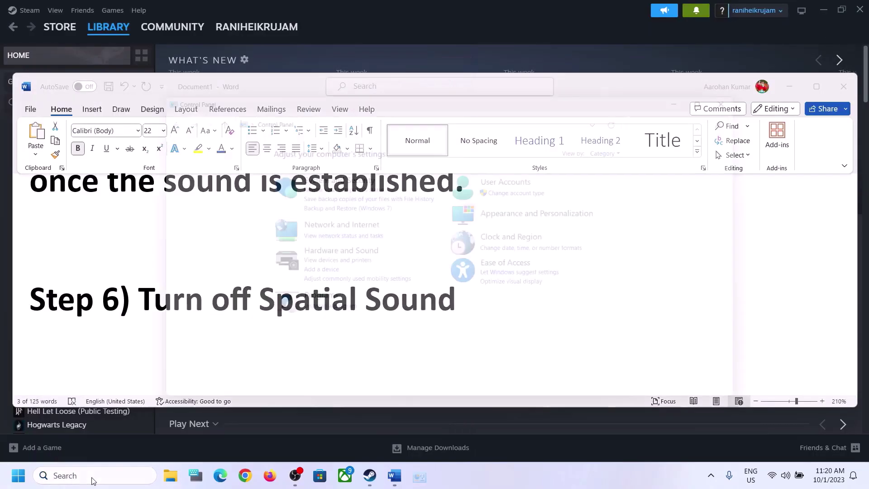
pyautogui.click(333, 254)
pyautogui.click(302, 219)
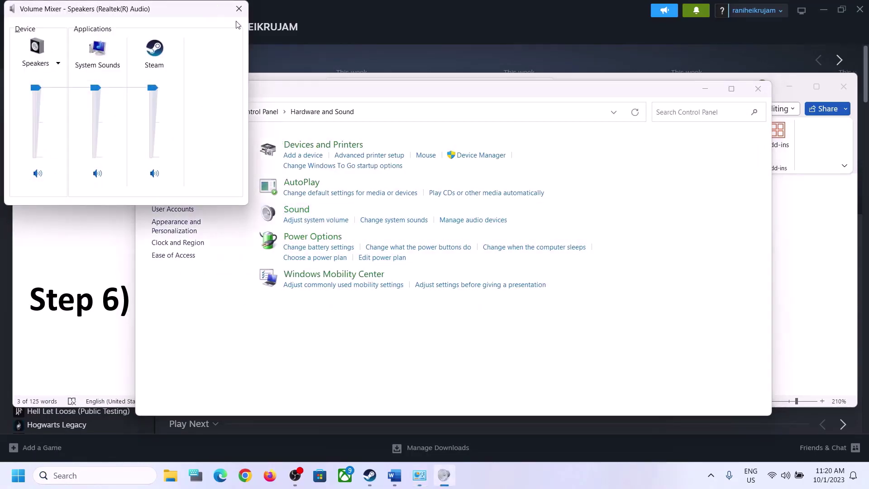
pyautogui.click(239, 8)
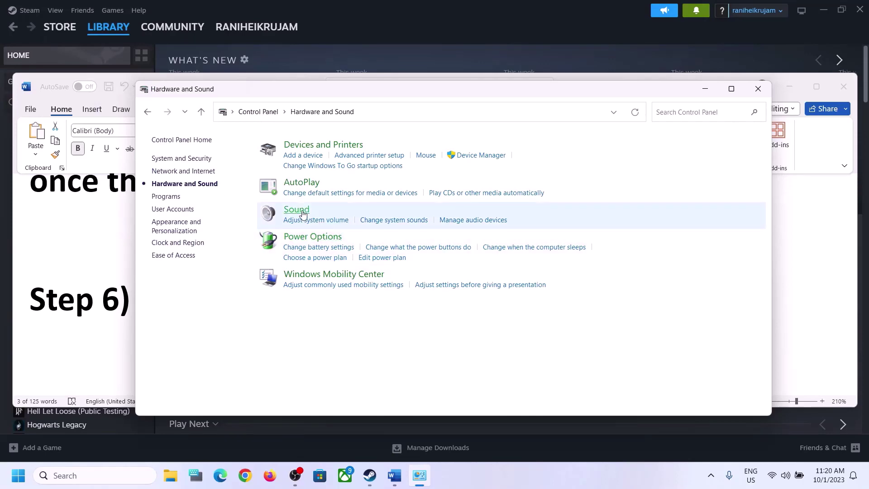
pyautogui.click(303, 209)
pyautogui.moveTo(149, 40); pyautogui.dragTo(437, 70)
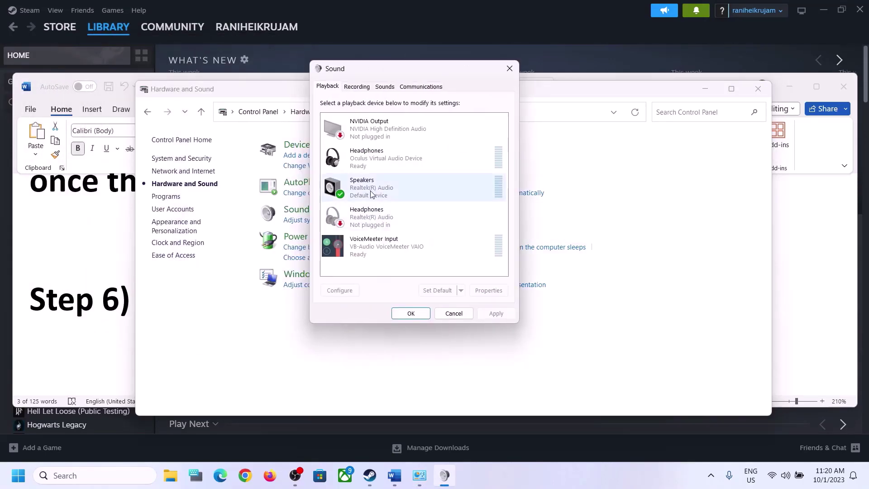
# - Set the spatial sound format of the Realtek Speakers to Off, apply it and close the Sound dialog
pyautogui.click(378, 190)
pyautogui.rightClick(377, 191)
pyautogui.click(413, 279)
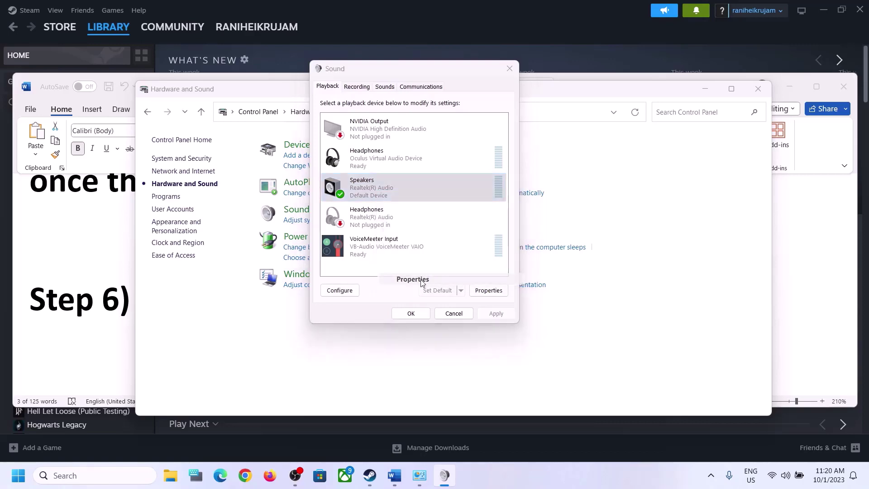
pyautogui.click(429, 128)
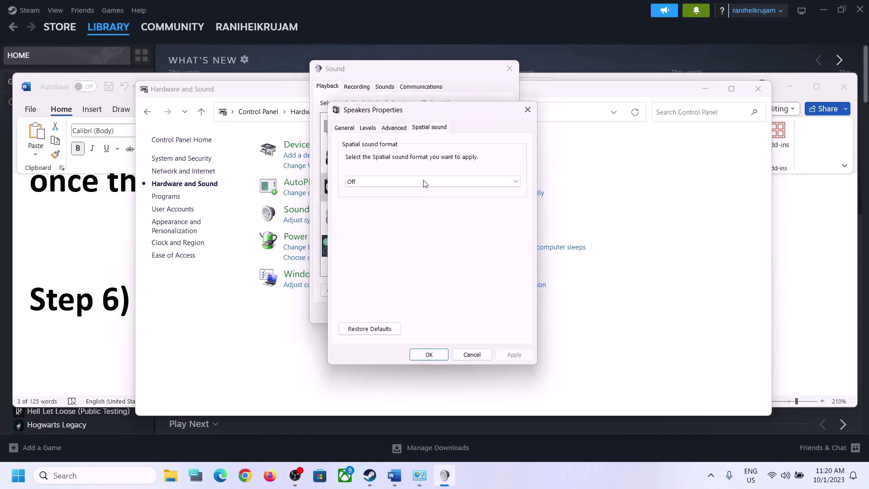
pyautogui.click(426, 181)
pyautogui.click(365, 191)
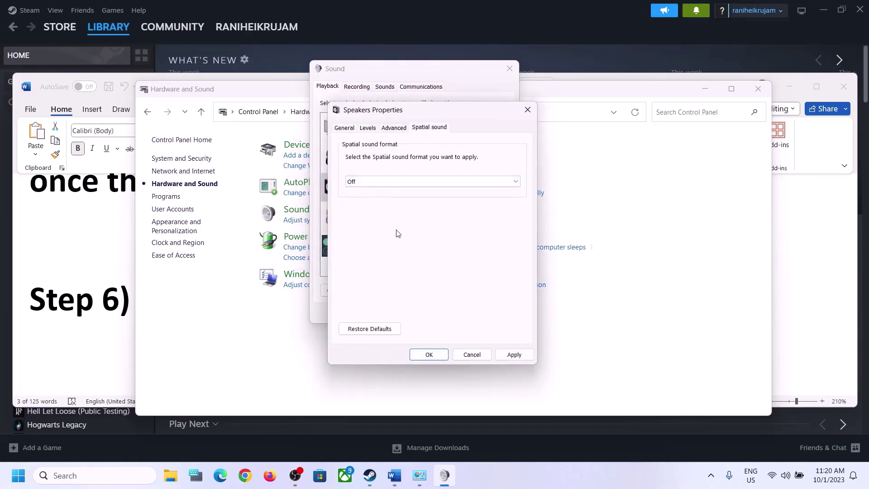
pyautogui.click(502, 354)
pyautogui.click(437, 356)
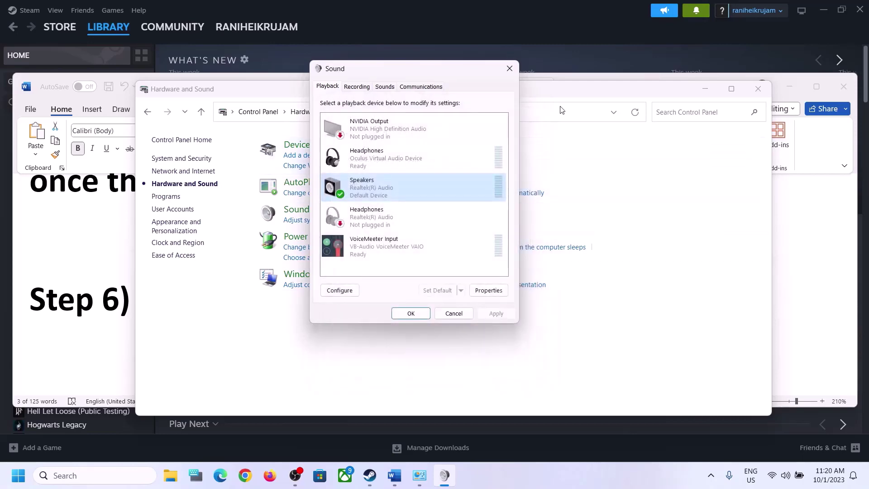
pyautogui.click(509, 69)
# - Return to the Word document and highlight "Oculus/voicemeeter" and the recording and playback part of the Step 7 instruction
pyautogui.click(132, 290)
pyautogui.scroll(-5, 331, 308)
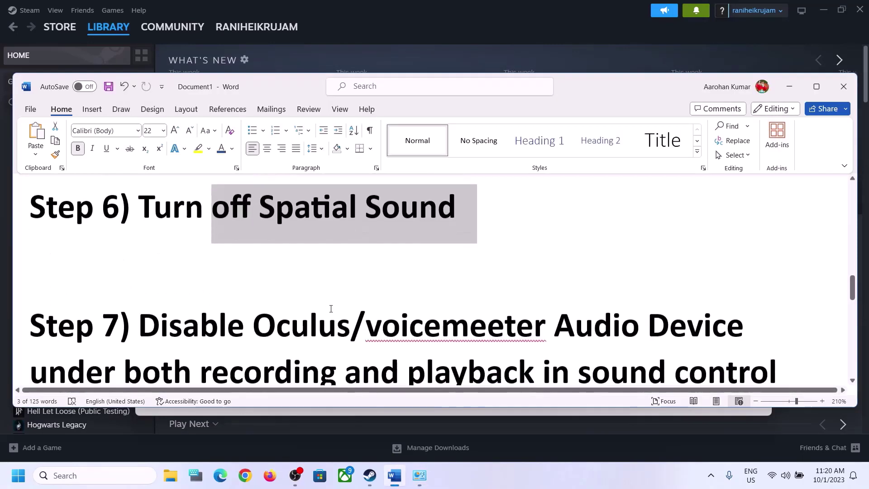
pyautogui.scroll(2, 331, 308)
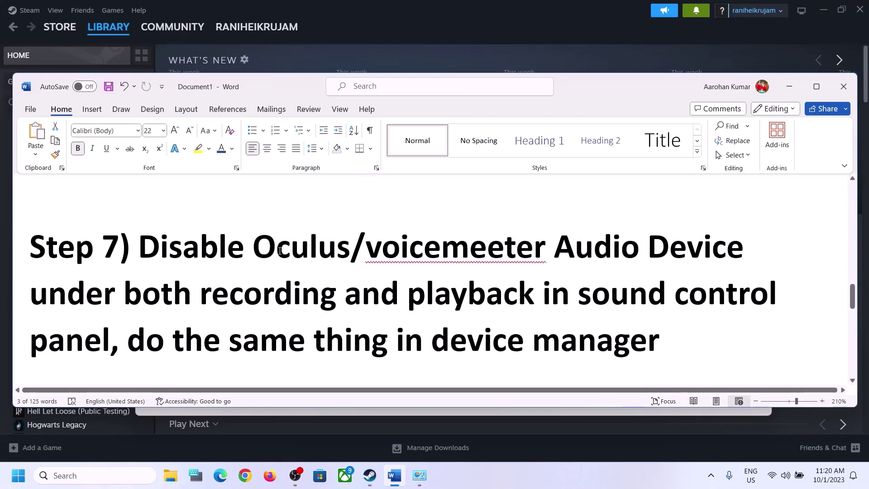
pyautogui.moveTo(262, 241); pyautogui.dragTo(552, 247)
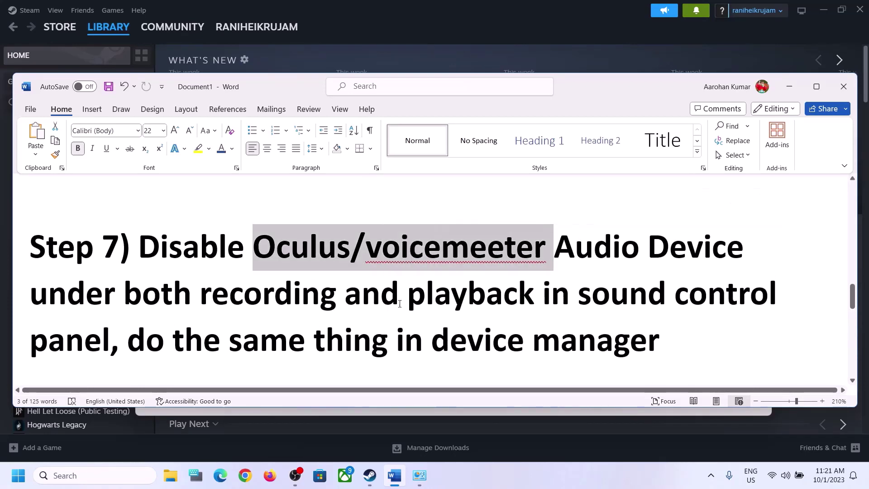
pyautogui.click(380, 294)
pyautogui.moveTo(503, 294); pyautogui.dragTo(200, 294)
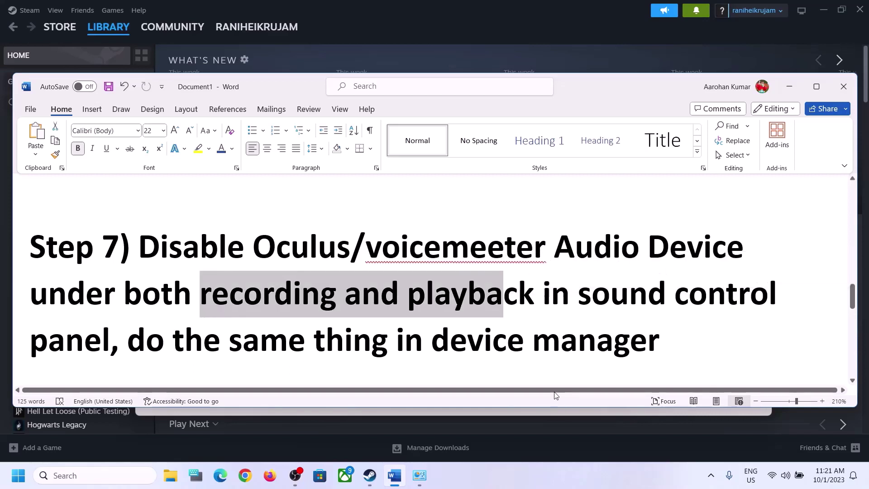
# - Open the Sound dialog from Control Panel's Hardware and Sound category and move it to the middle of the screen
pyautogui.click(56, 482)
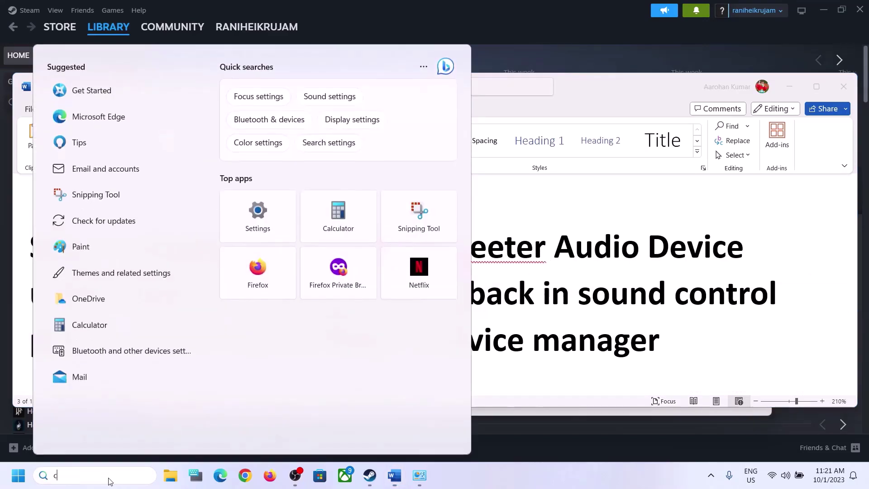
pyautogui.write('control')
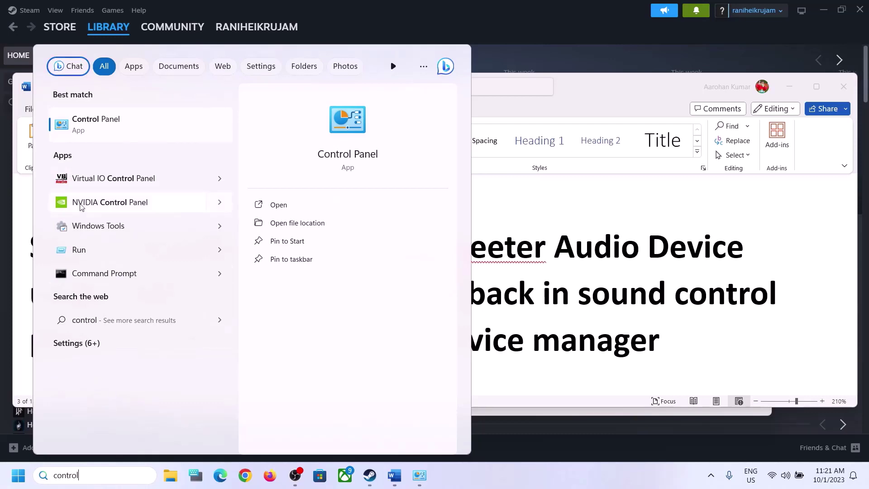
pyautogui.click(114, 120)
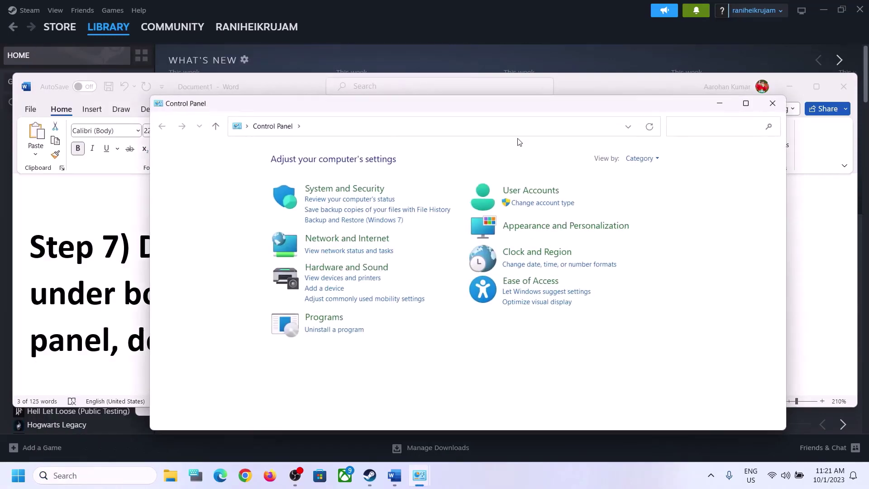
pyautogui.click(353, 268)
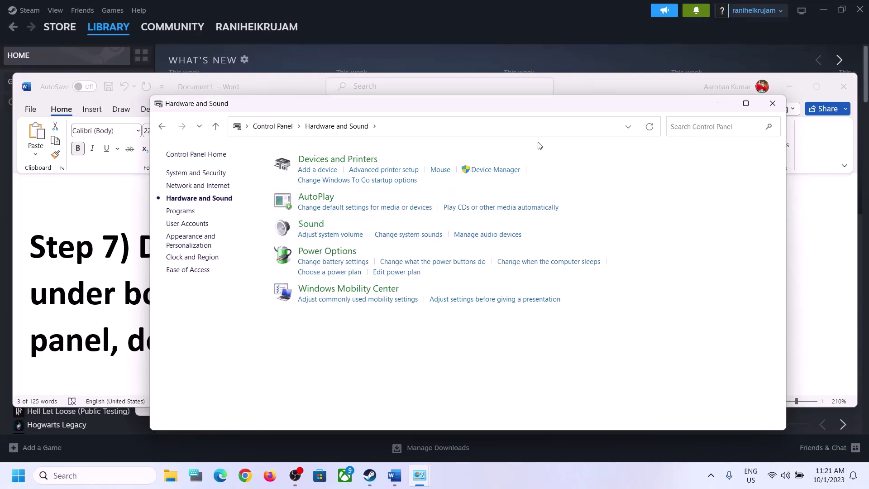
pyautogui.moveTo(199, 48); pyautogui.dragTo(498, 93)
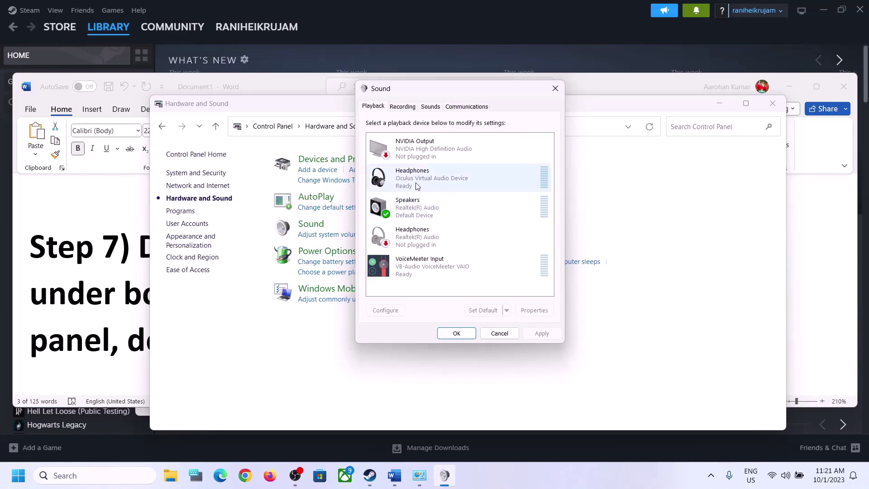
# - Disable the Oculus Virtual Audio Device headphones and the Realtek headphones among the playback devices
pyautogui.click(430, 181)
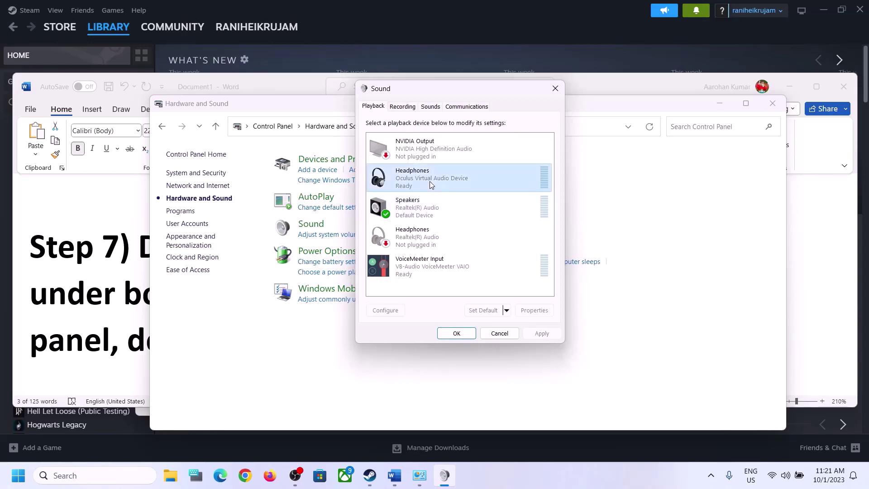
pyautogui.rightClick(430, 181)
pyautogui.click(460, 202)
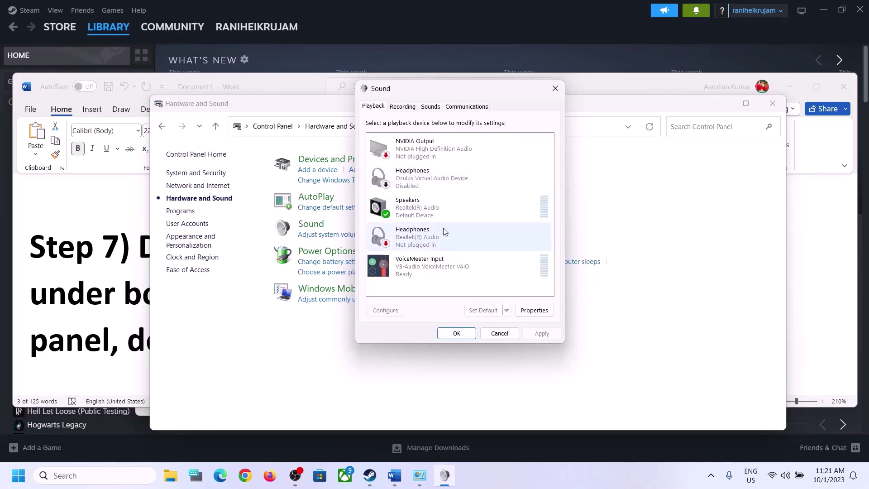
pyautogui.click(410, 245)
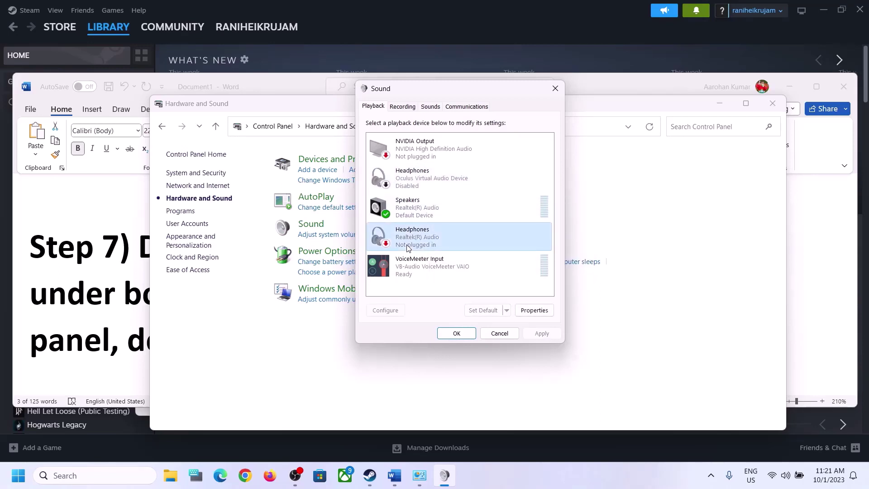
pyautogui.rightClick(433, 246)
pyautogui.click(459, 260)
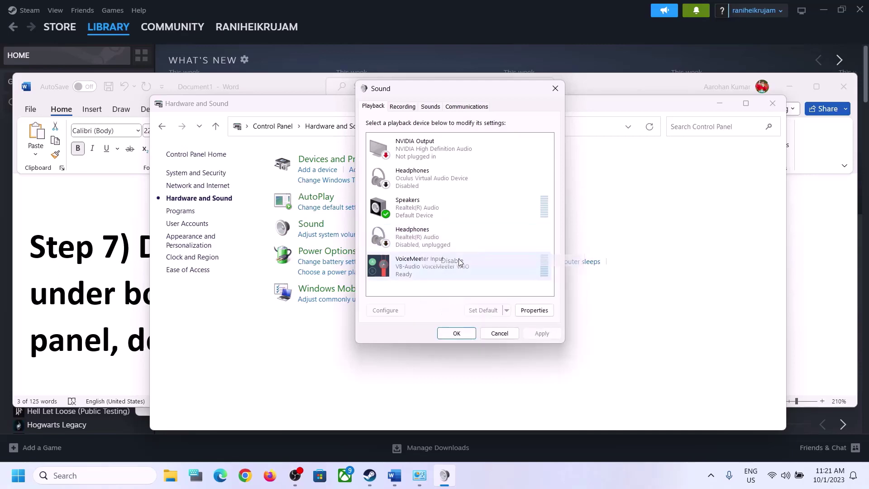
# - Disable the VoiceMeeter Input and NVIDIA Output playback devices
pyautogui.click(414, 270)
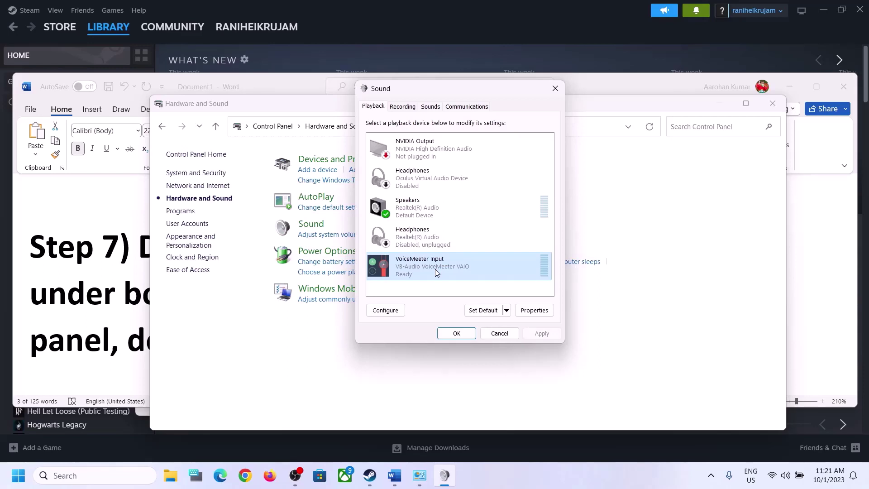
pyautogui.rightClick(435, 269)
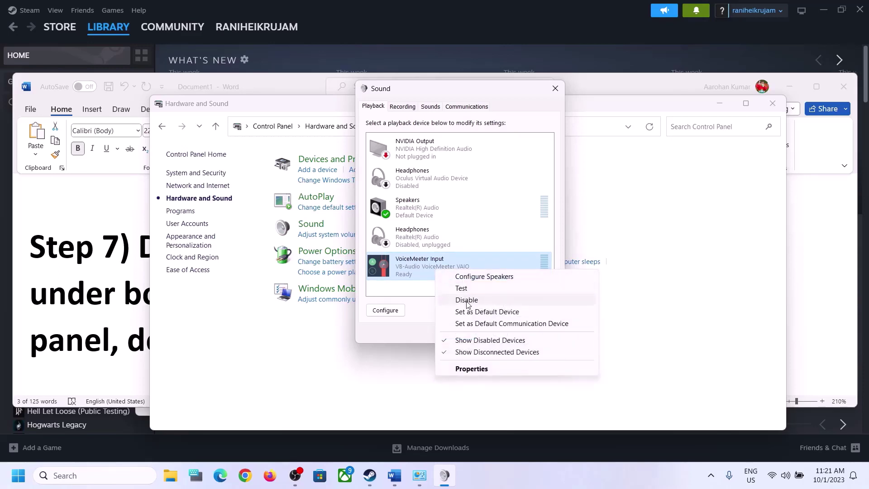
pyautogui.click(468, 299)
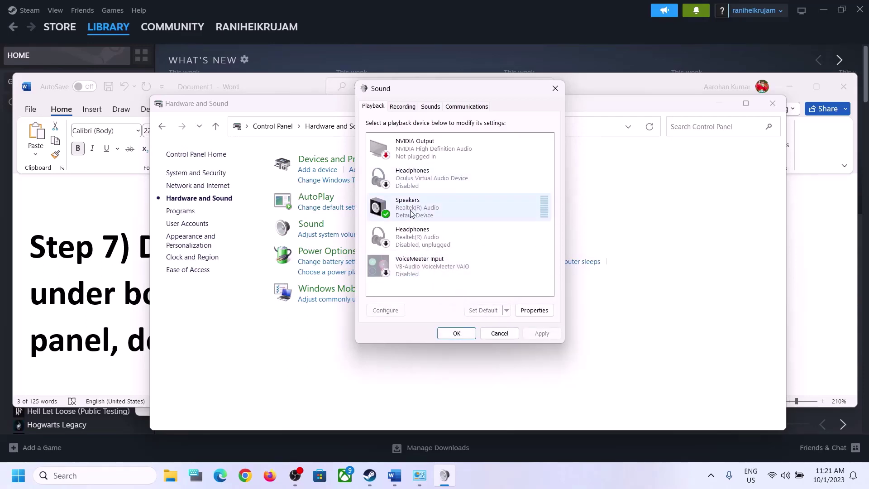
pyautogui.click(429, 211)
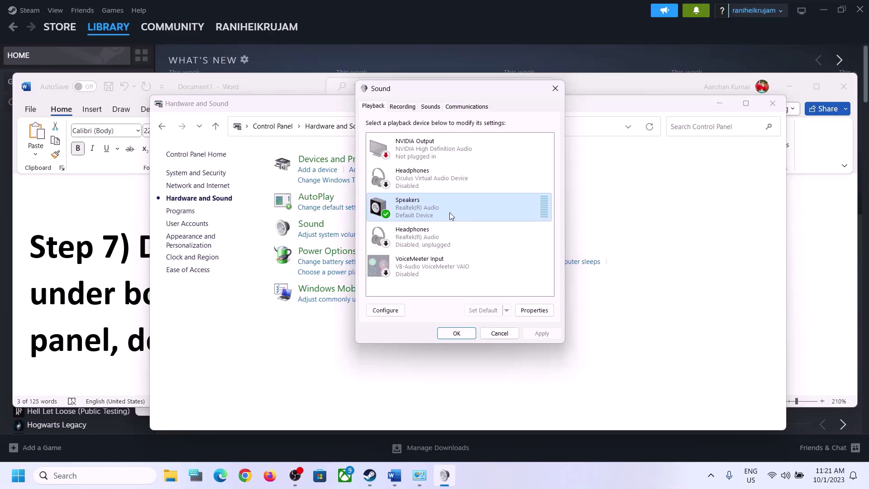
pyautogui.click(424, 152)
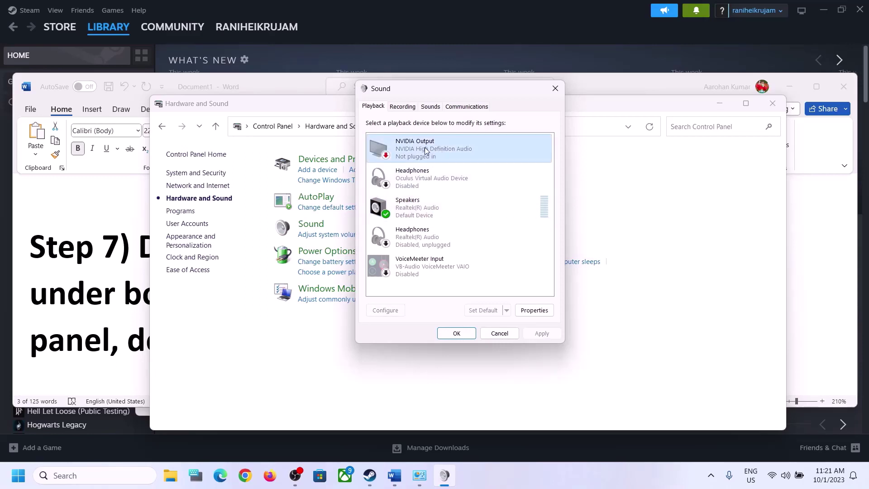
pyautogui.rightClick(425, 151)
pyautogui.click(458, 166)
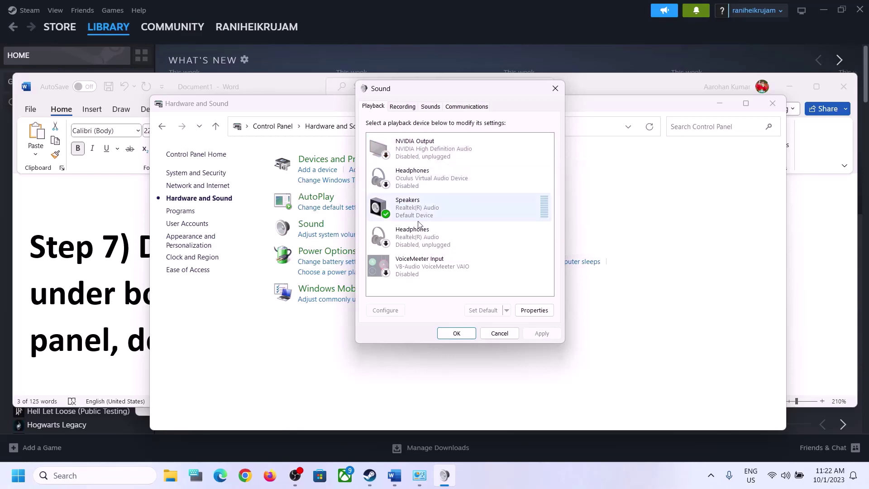
# - View the available options for the Realtek Speakers without choosing one, and close the Sound dialog
pyautogui.rightClick(424, 212)
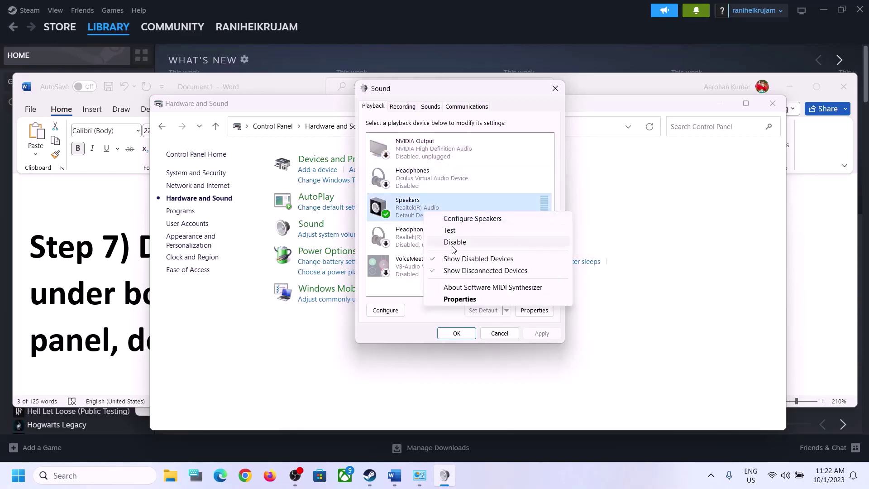
pyautogui.click(395, 212)
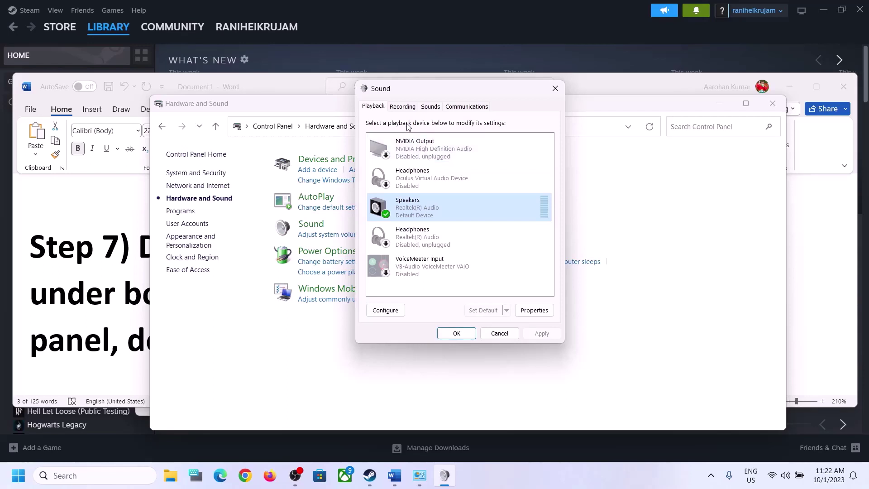
pyautogui.click(556, 90)
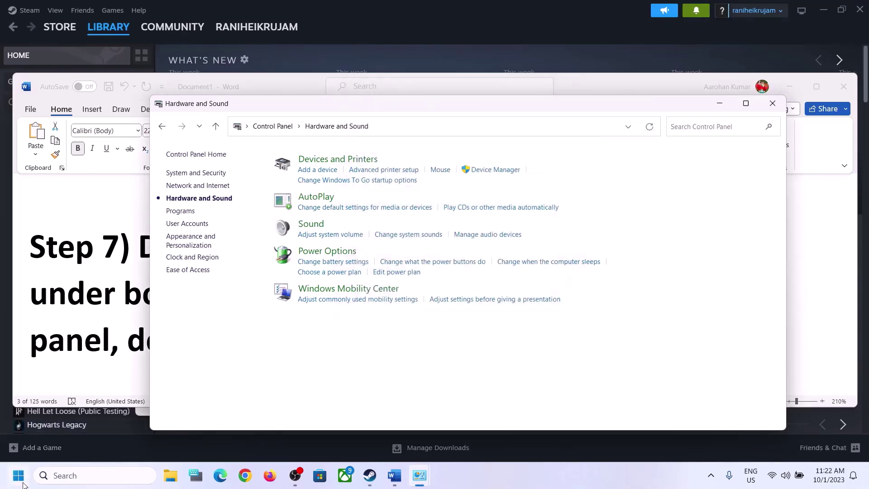
# - Open Device Manager, move its window clear of the document text and expand the Sound, video and game controllers category
pyautogui.rightClick(18, 475)
pyautogui.click(91, 224)
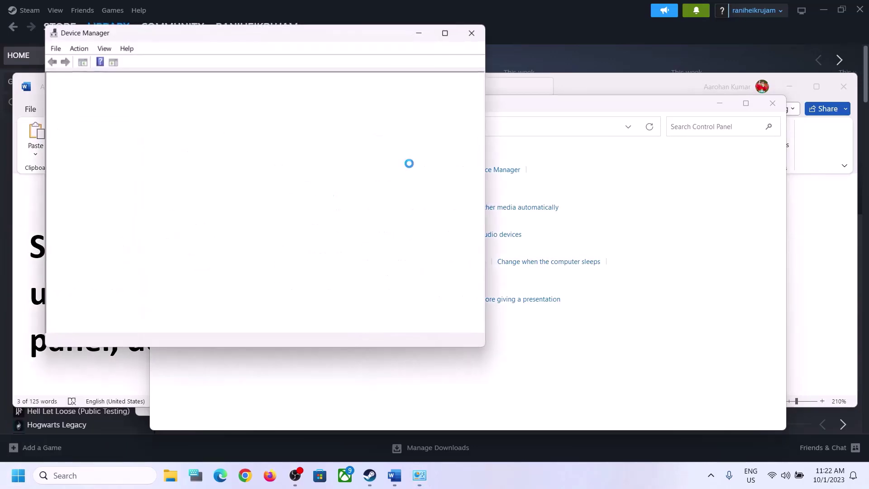
pyautogui.moveTo(345, 39); pyautogui.dragTo(601, 77)
pyautogui.scroll(-1, 453, 285)
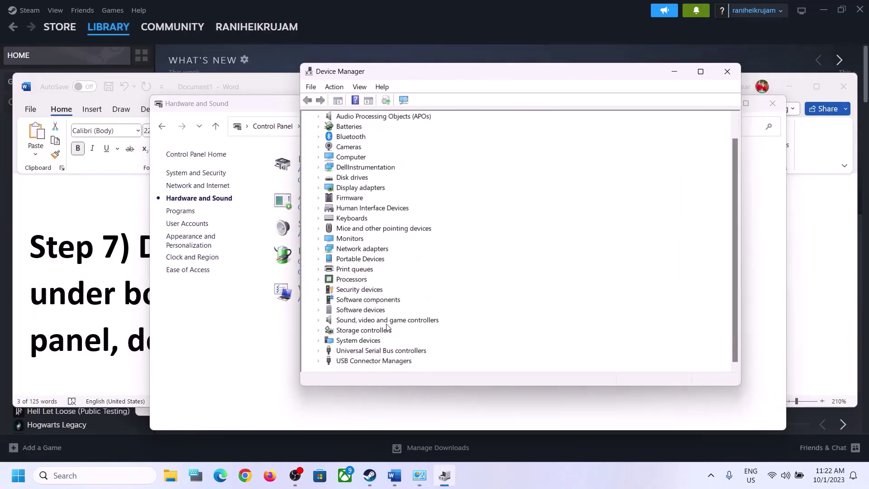
pyautogui.click(387, 324)
pyautogui.click(317, 321)
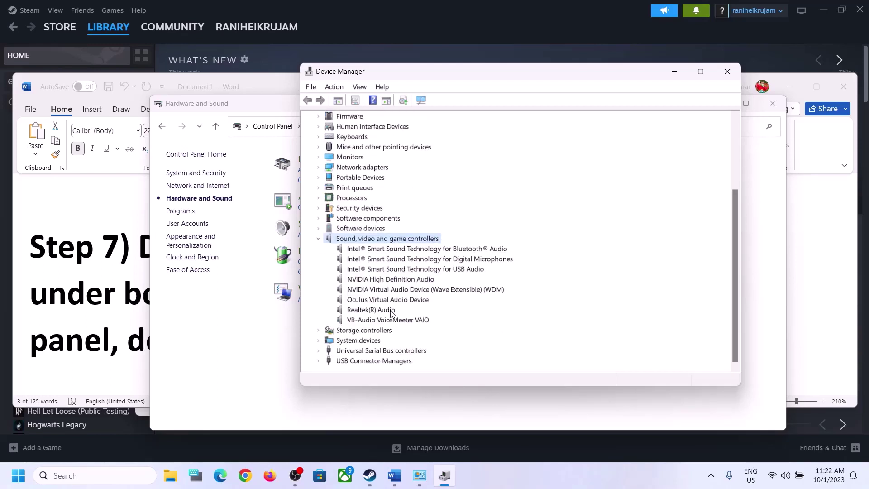
# - Disable the VB-Audio VoiceMeeter VAIO and Oculus Virtual Audio Device entries under Sound, video and game controllers
pyautogui.click(368, 311)
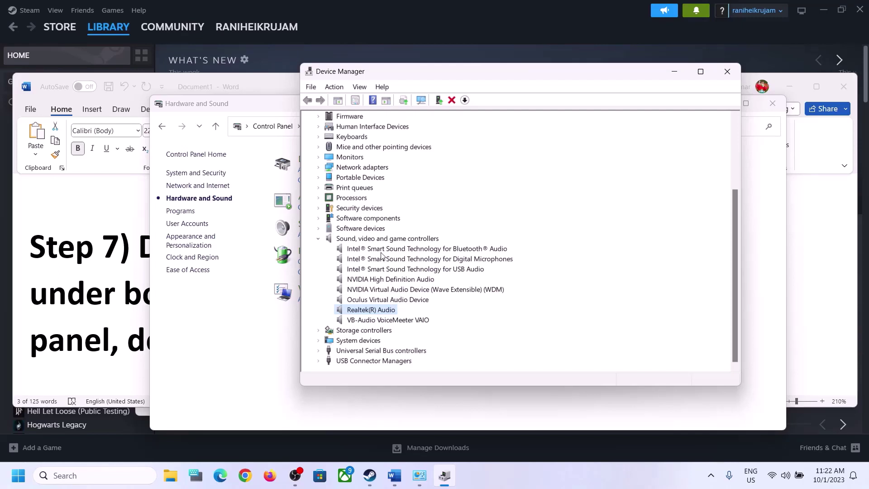
pyautogui.click(380, 322)
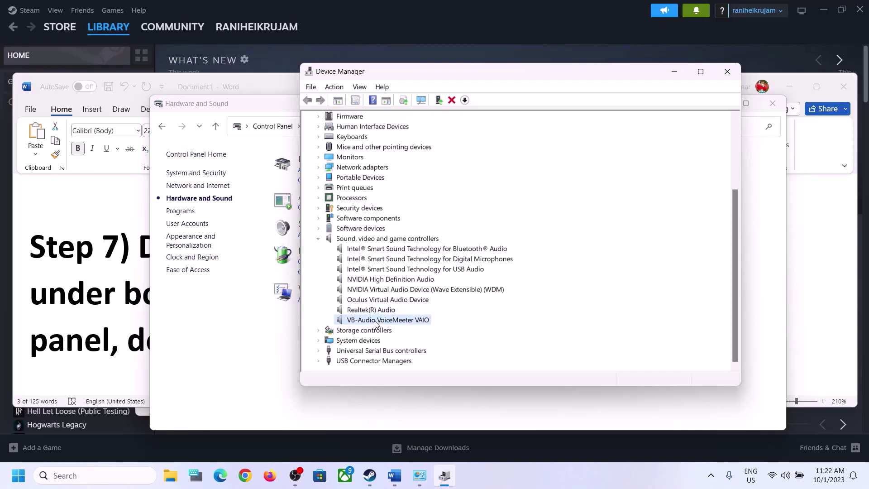
pyautogui.rightClick(400, 325)
pyautogui.click(451, 345)
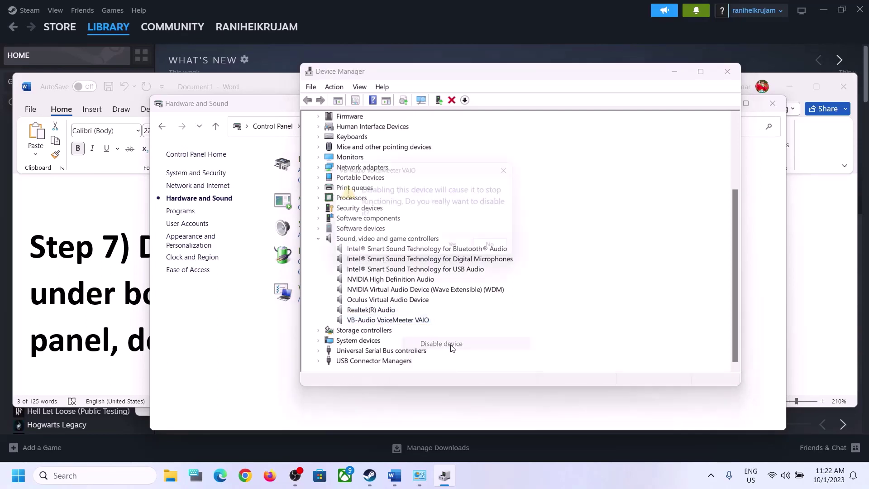
pyautogui.click(462, 251)
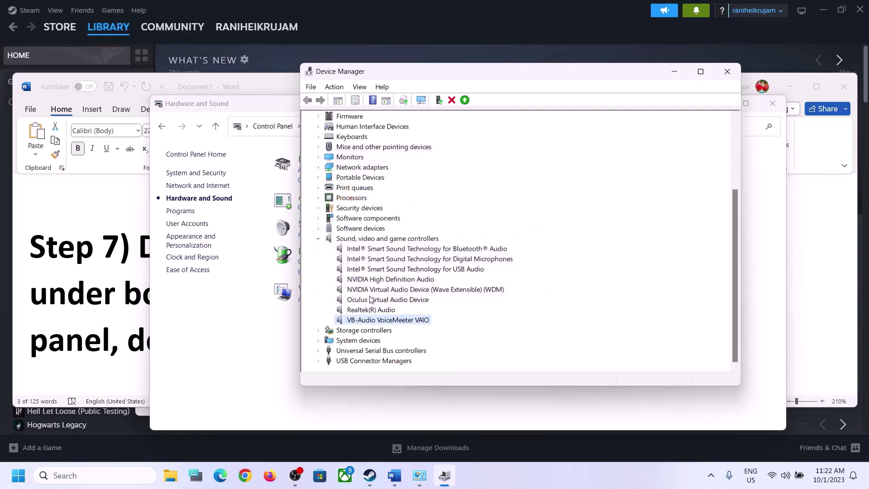
pyautogui.click(379, 341)
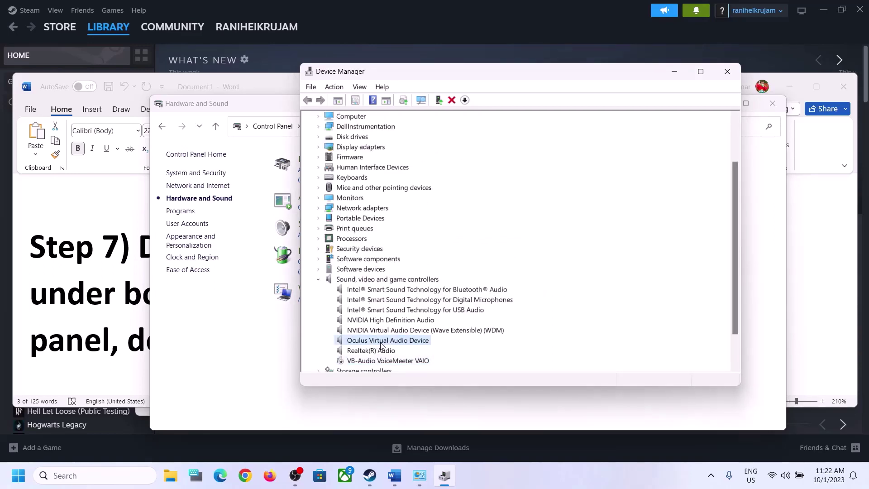
pyautogui.rightClick(381, 344)
pyautogui.click(424, 364)
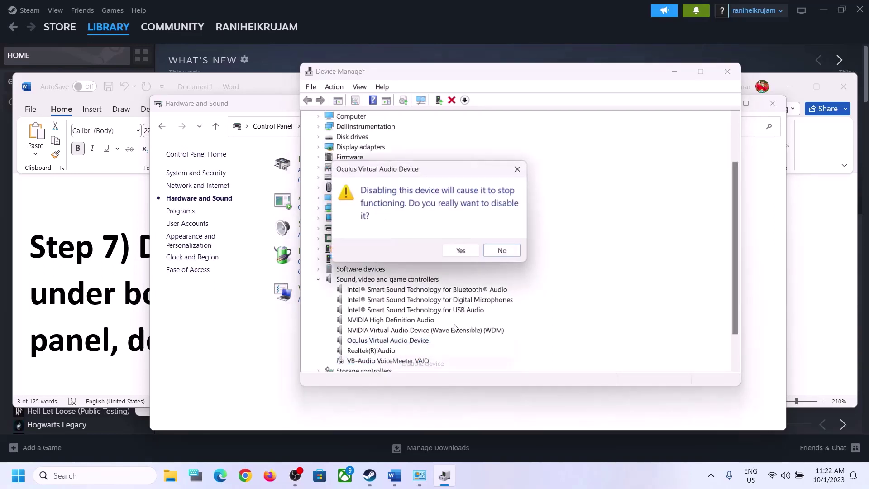
pyautogui.click(454, 252)
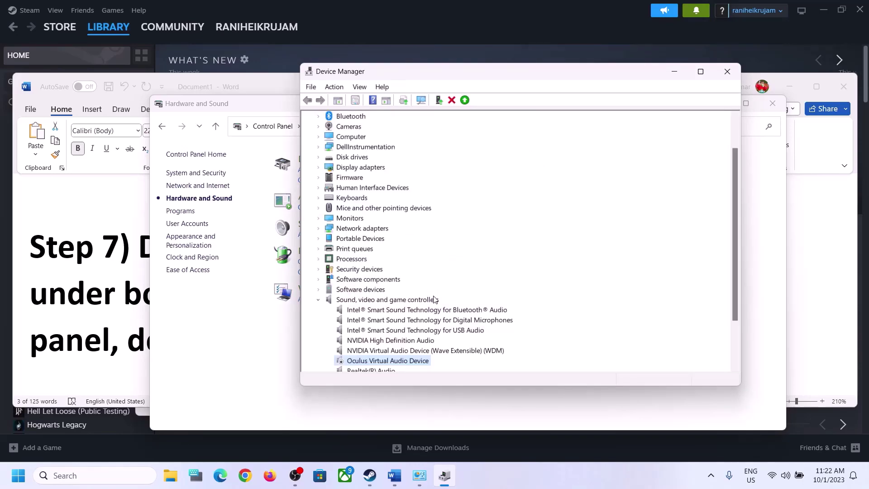
# - Disable NVIDIA Virtual Audio Device (Wave Extensible) (WDM) and NVIDIA High Definition Audio, and select the Realtek(R) Audio entry
pyautogui.click(386, 291)
pyautogui.rightClick(387, 292)
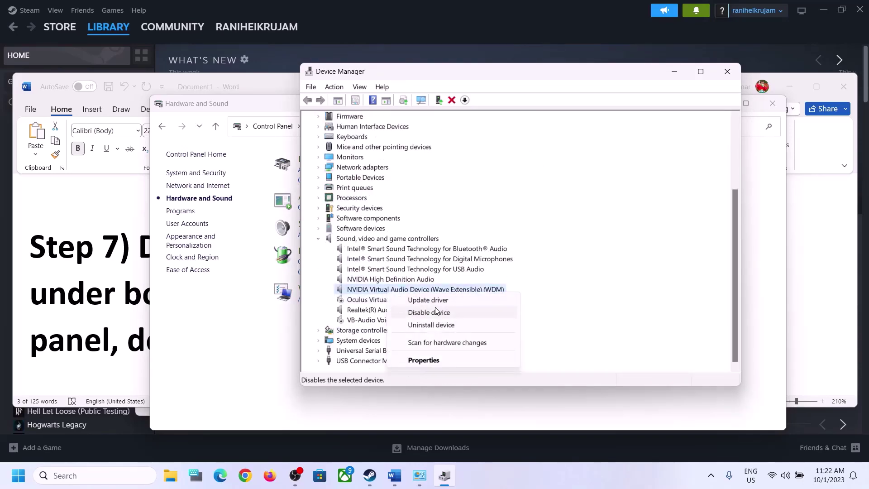
pyautogui.click(435, 312)
pyautogui.click(462, 252)
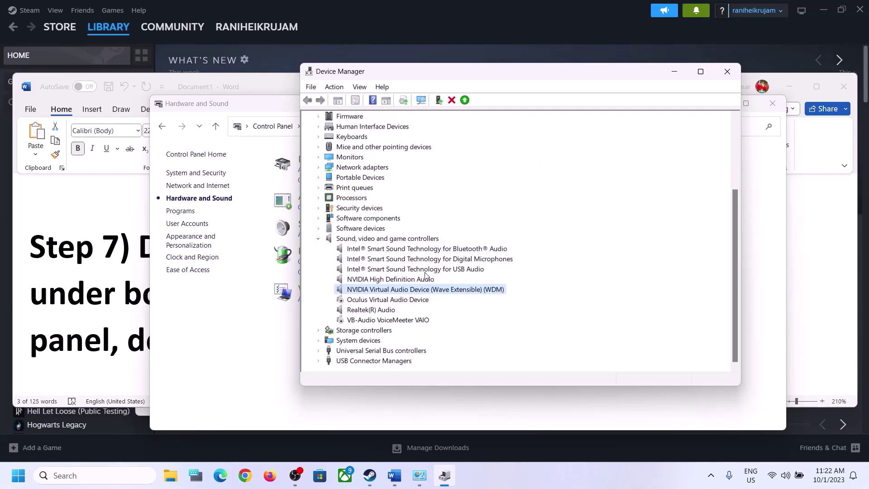
pyautogui.click(372, 350)
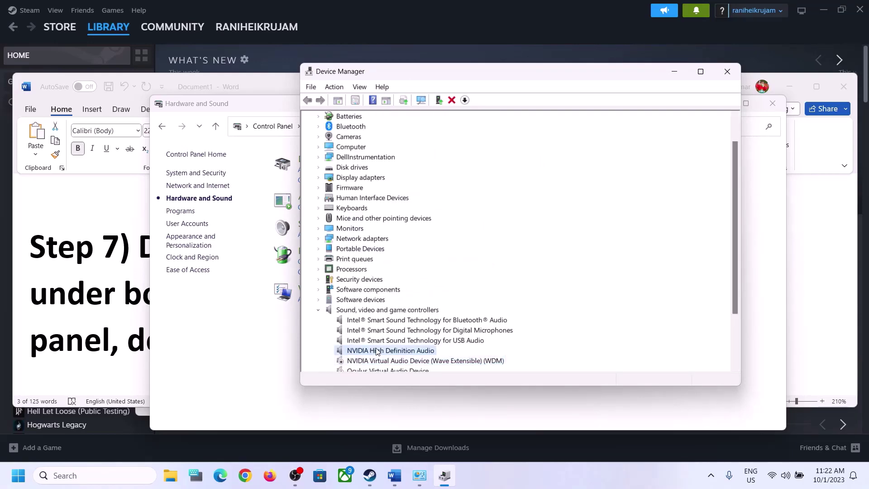
pyautogui.rightClick(376, 349)
pyautogui.click(423, 369)
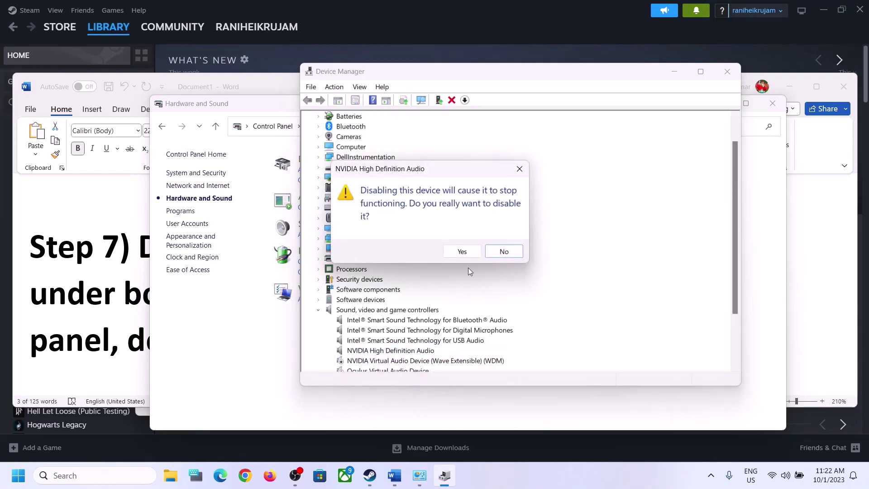
pyautogui.click(464, 251)
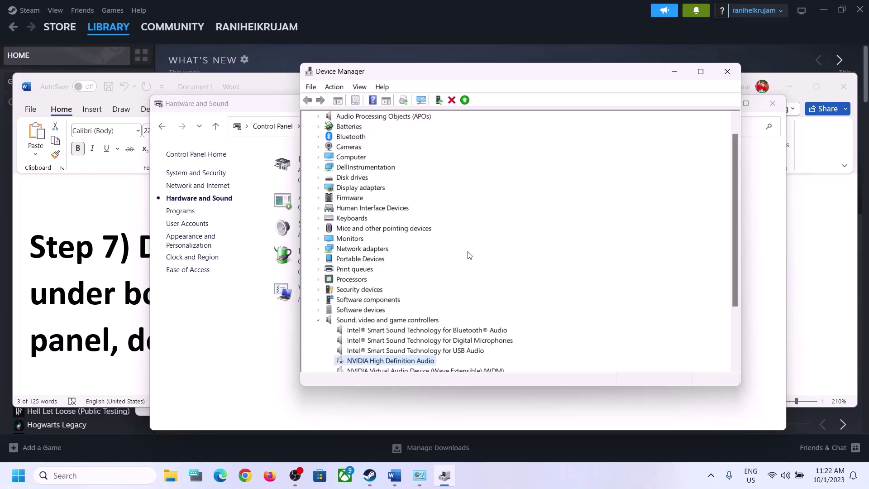
pyautogui.scroll(-3, 468, 253)
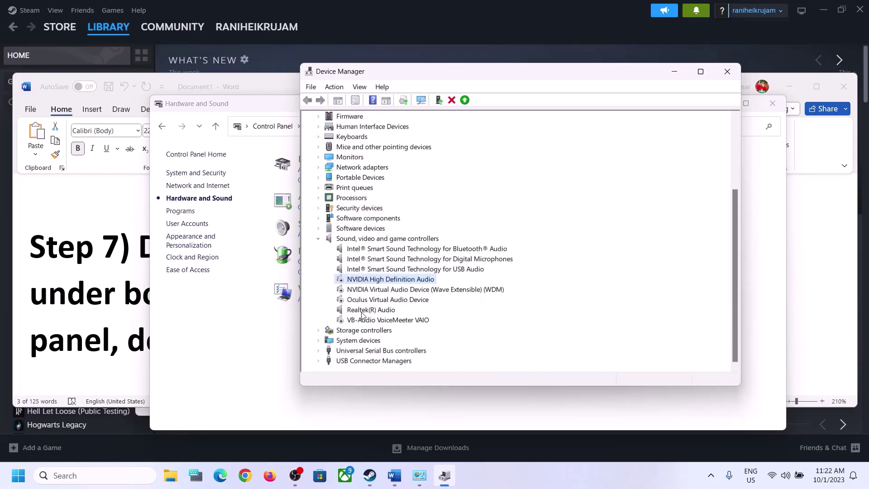
pyautogui.click(365, 312)
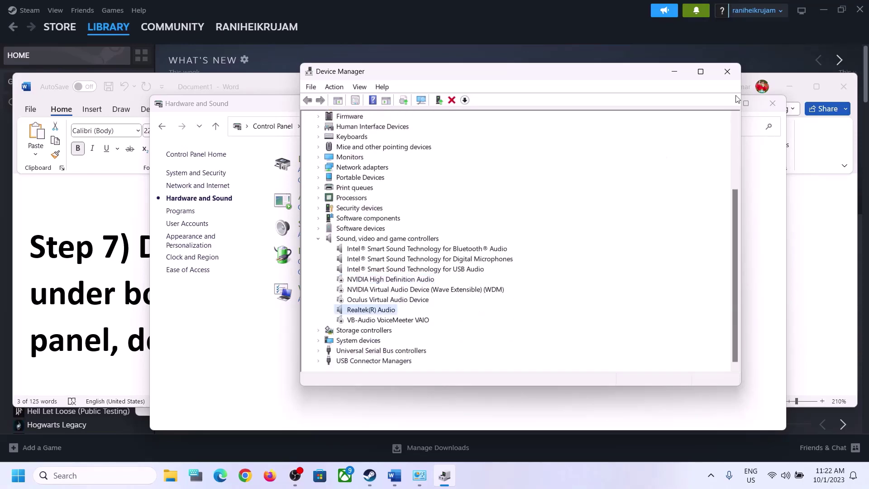
# - Close Device Manager and highlight the Step 8 instruction "Uncheck Handsfree Telephony" in the Word document
pyautogui.click(727, 71)
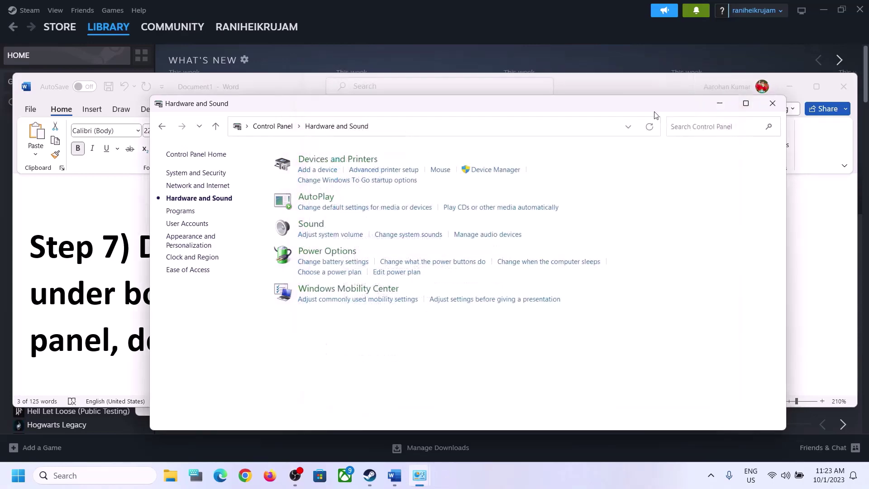
pyautogui.click(70, 304)
pyautogui.scroll(-3, 337, 320)
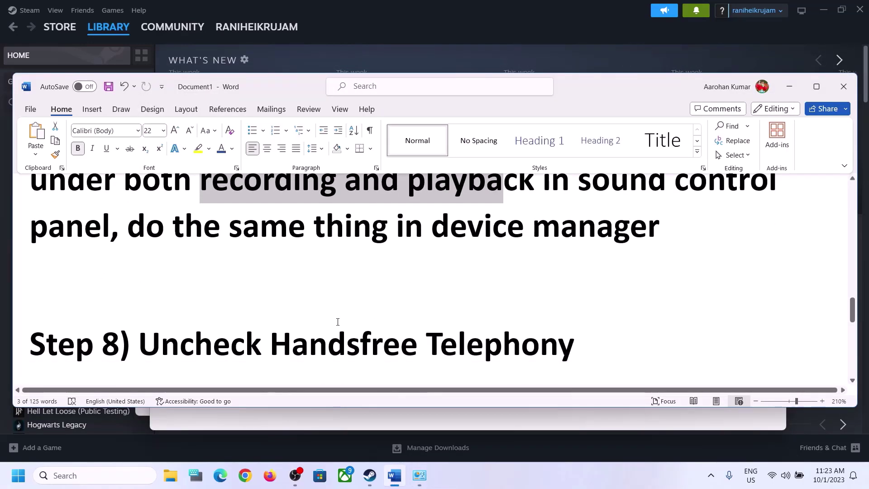
pyautogui.scroll(-3, 338, 322)
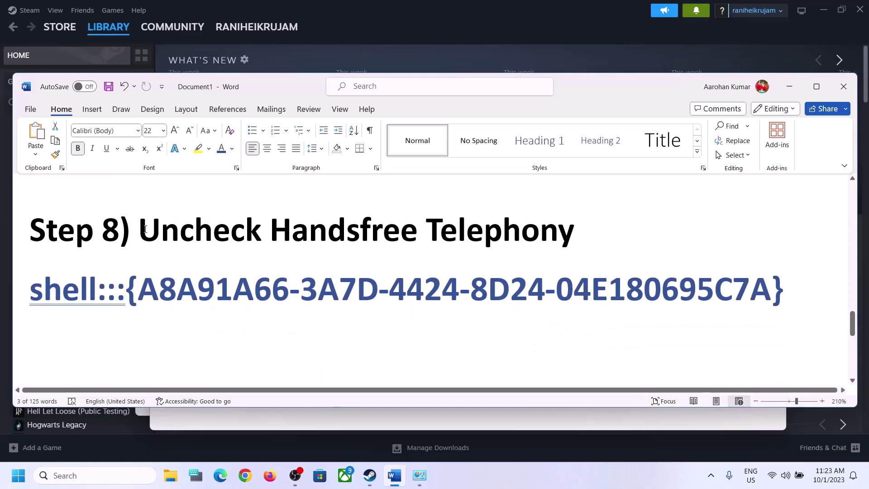
pyautogui.moveTo(140, 233); pyautogui.dragTo(538, 234)
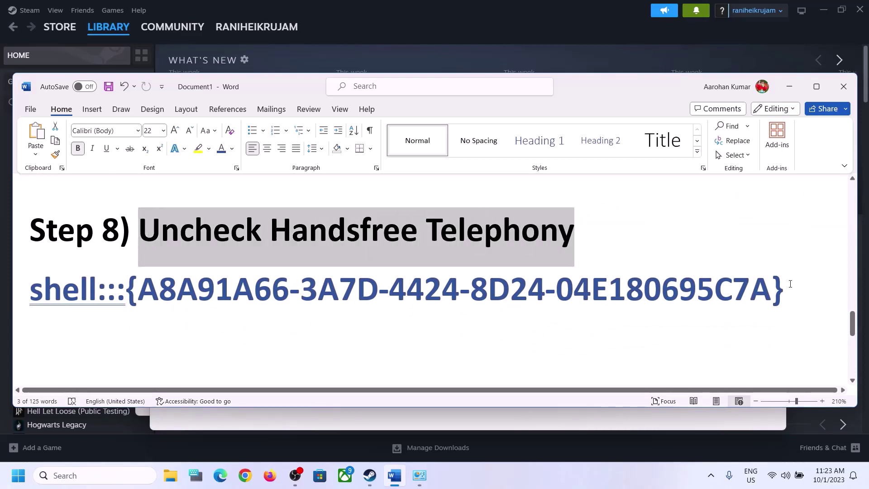
# - Copy the command shell:::{A8A91A66-3A7D-4424-8D24-04E180695C7A} from the document and execute it through Run to open Devices and Printers
pyautogui.moveTo(790, 284); pyautogui.dragTo(60, 281)
pyautogui.rightClick(84, 297)
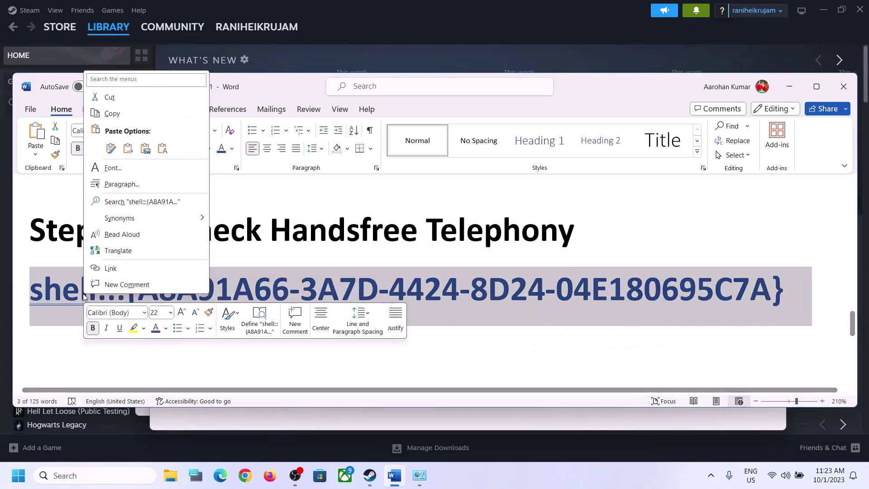
pyautogui.click(117, 114)
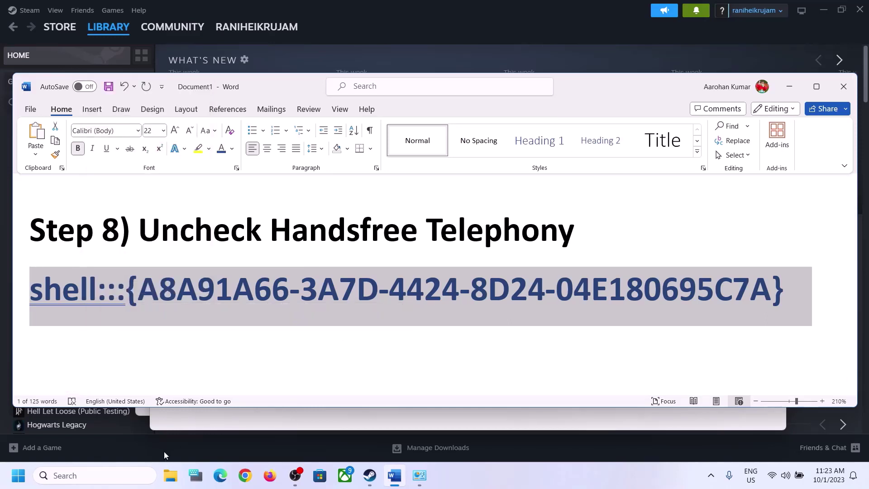
pyautogui.click(120, 475)
pyautogui.write('run')
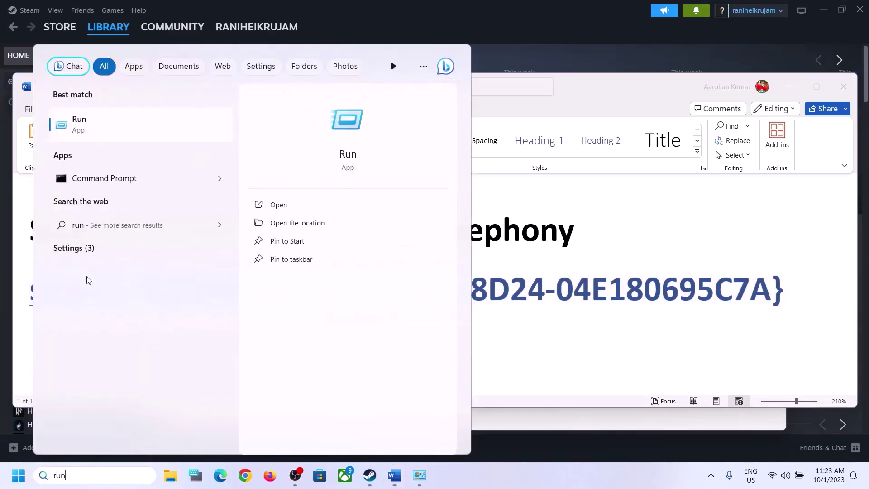
pyautogui.click(93, 135)
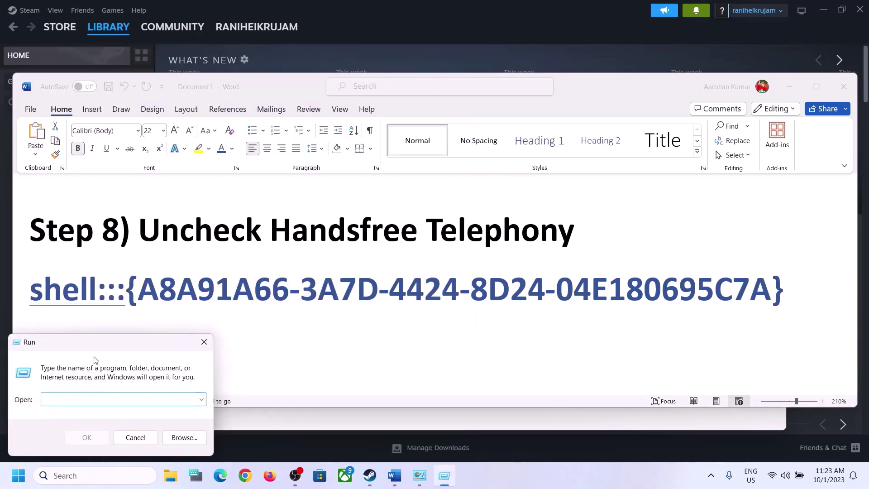
pyautogui.hotkey('ctrl', 'v')
pyautogui.click(87, 437)
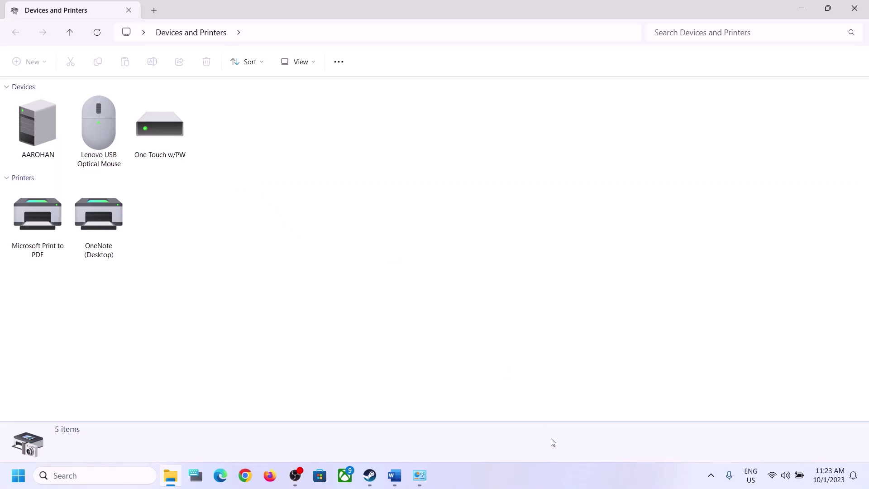
pyautogui.click(561, 481)
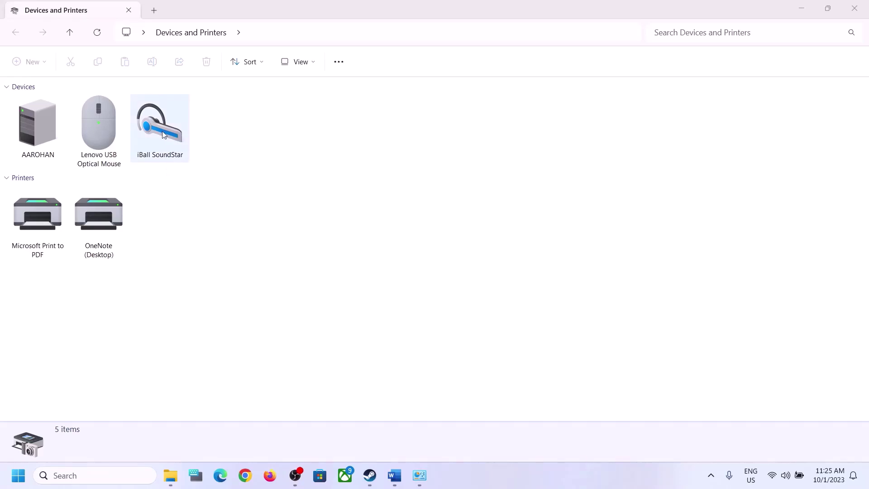
# - Open the properties of the iBall SoundStar headset, show its Bluetooth services and recheck the Step 8 instruction in the Word document
pyautogui.rightClick(164, 135)
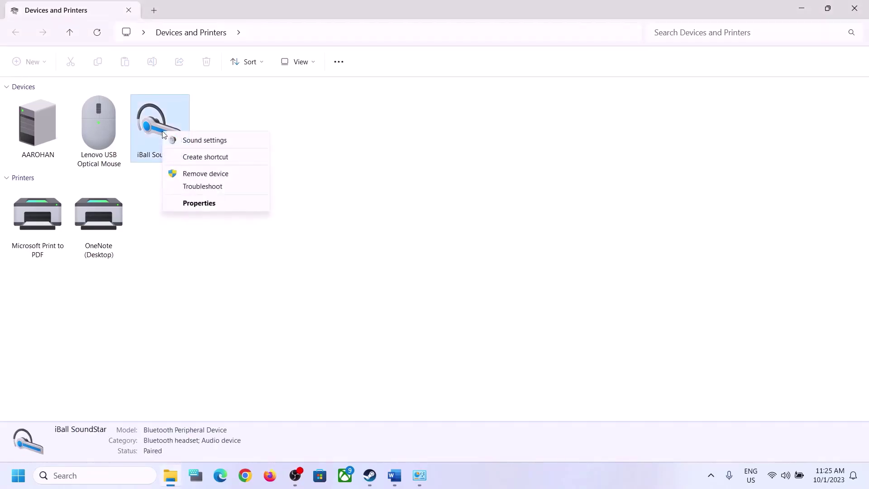
pyautogui.click(202, 203)
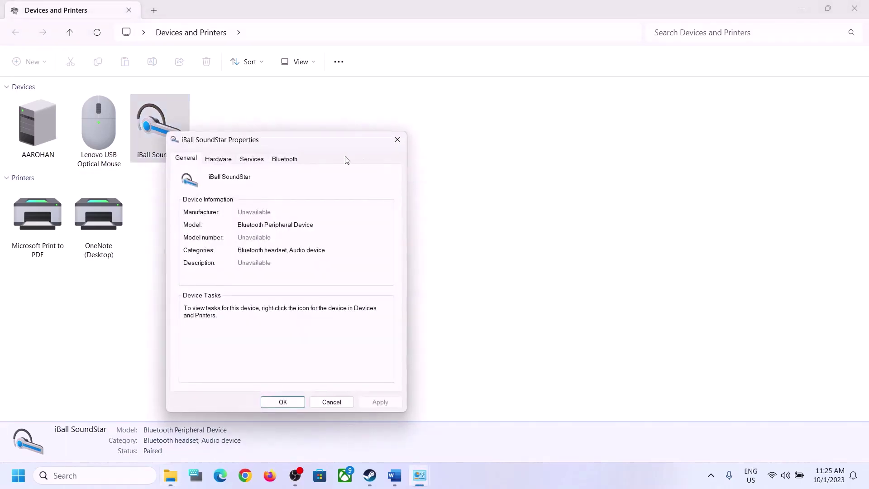
pyautogui.moveTo(319, 146); pyautogui.dragTo(458, 142)
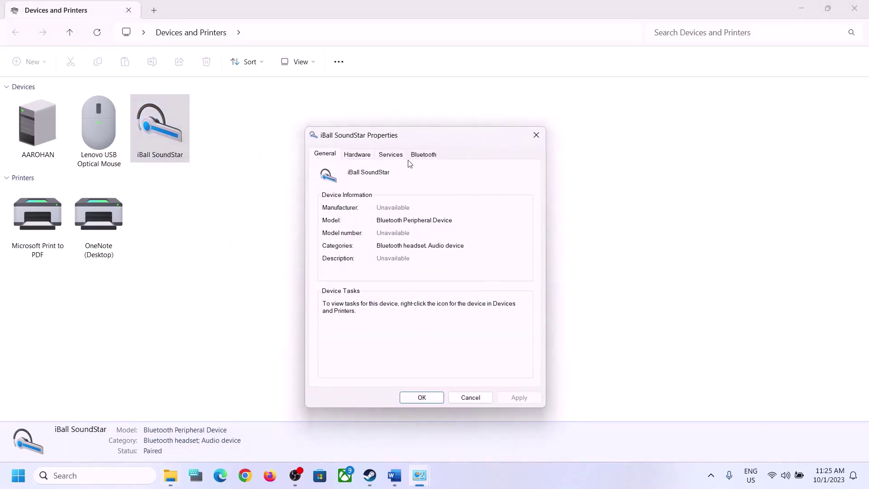
pyautogui.click(392, 156)
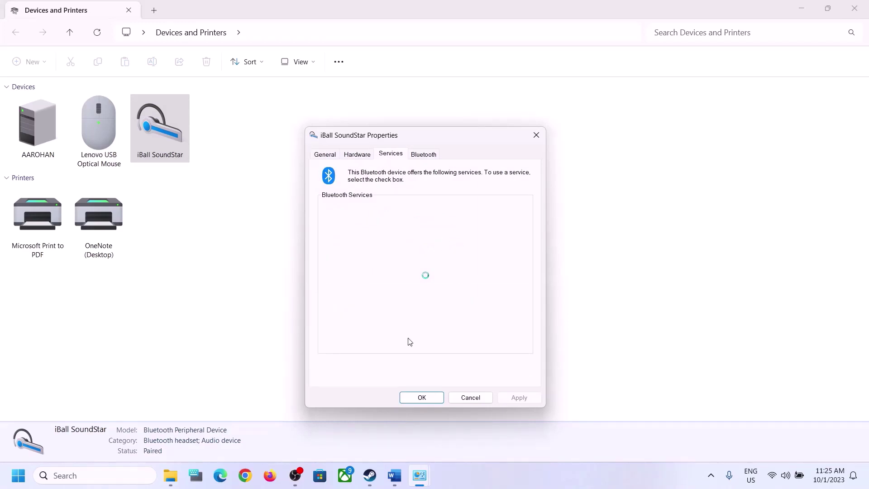
pyautogui.click(394, 475)
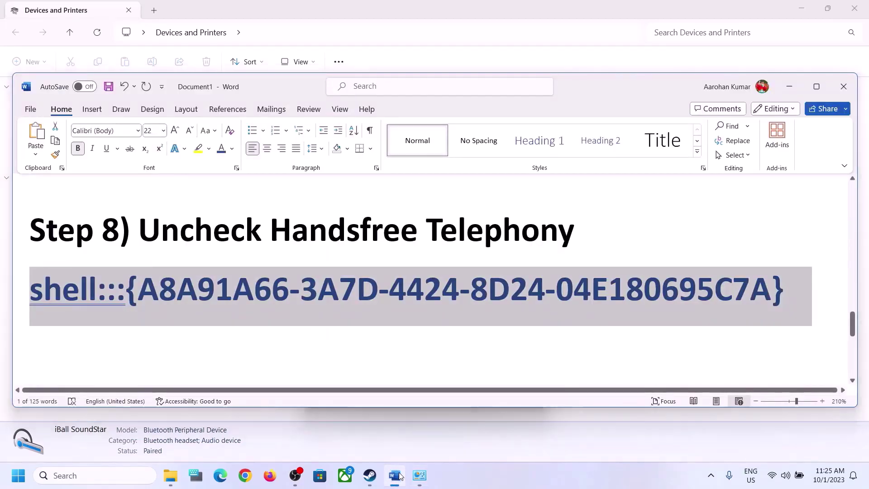
pyautogui.click(395, 476)
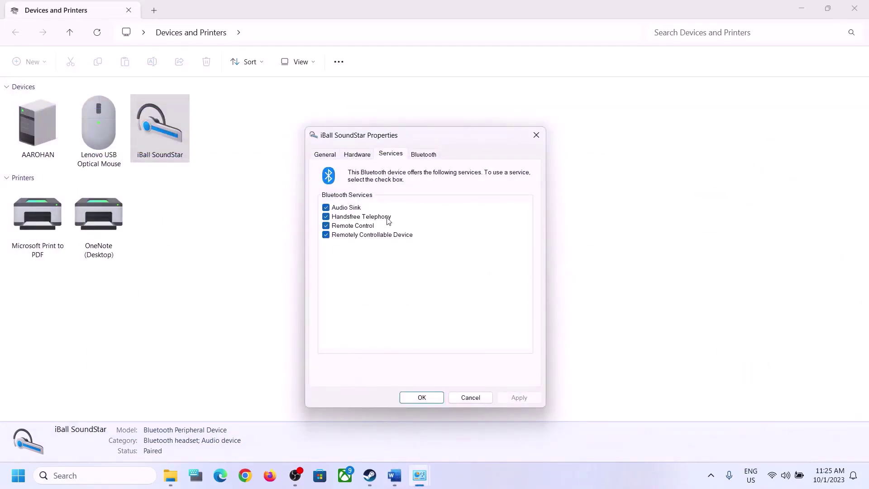
# - Disable the Handsfree Telephony service for the iBall SoundStar, apply the change and close its properties
pyautogui.click(326, 217)
pyautogui.click(526, 398)
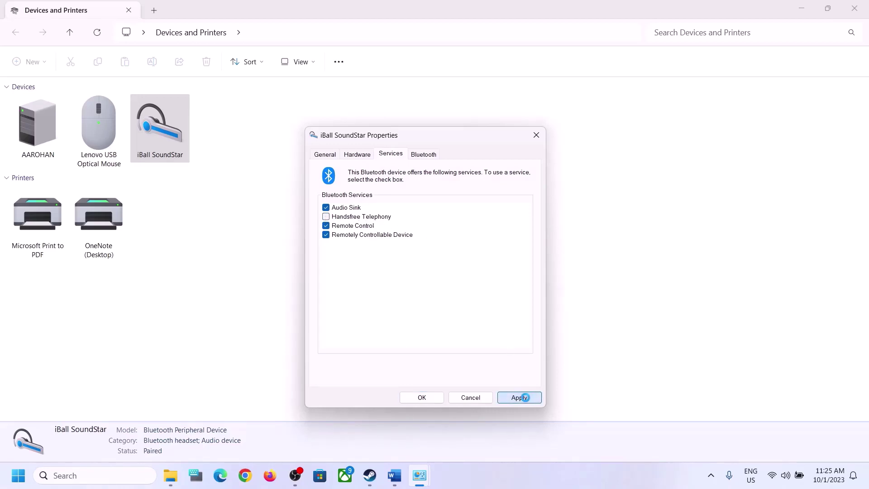
pyautogui.click(428, 400)
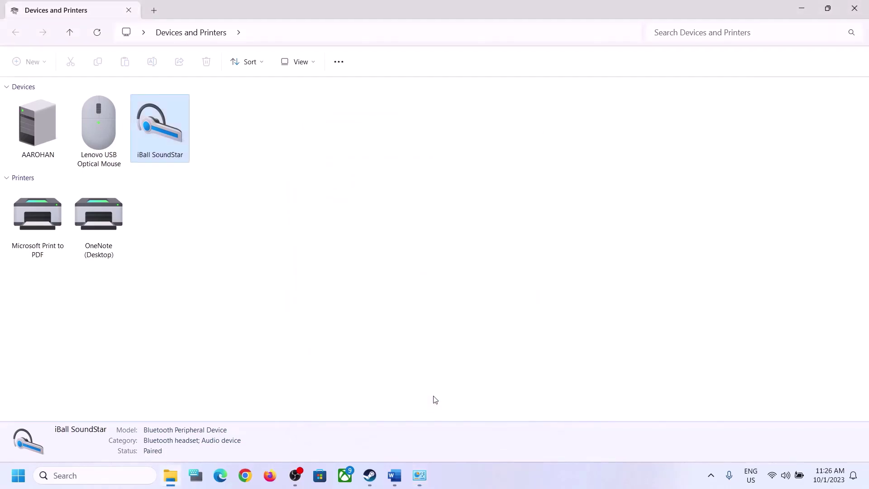
# - Read Step 9 in the Word document about disconnecting external microphones and disabling the internal one, highlighting its key phrases
pyautogui.click(395, 480)
pyautogui.scroll(-3, 260, 296)
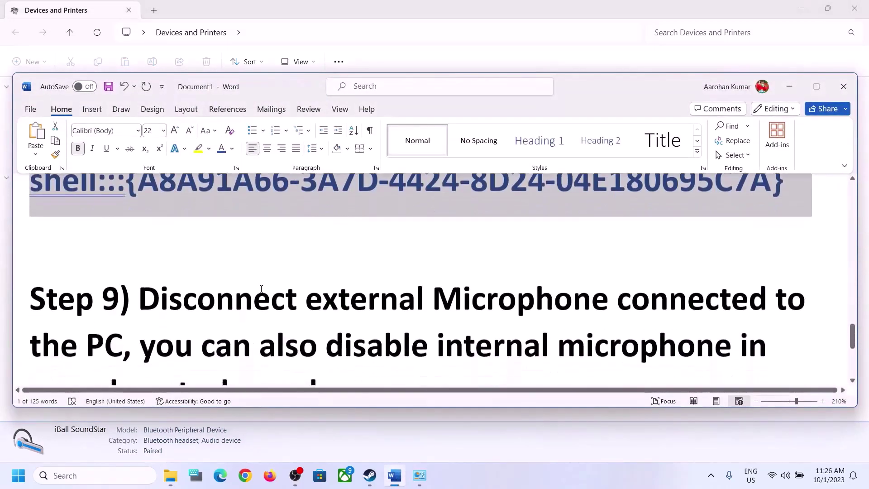
pyautogui.moveTo(141, 237); pyautogui.dragTo(104, 283)
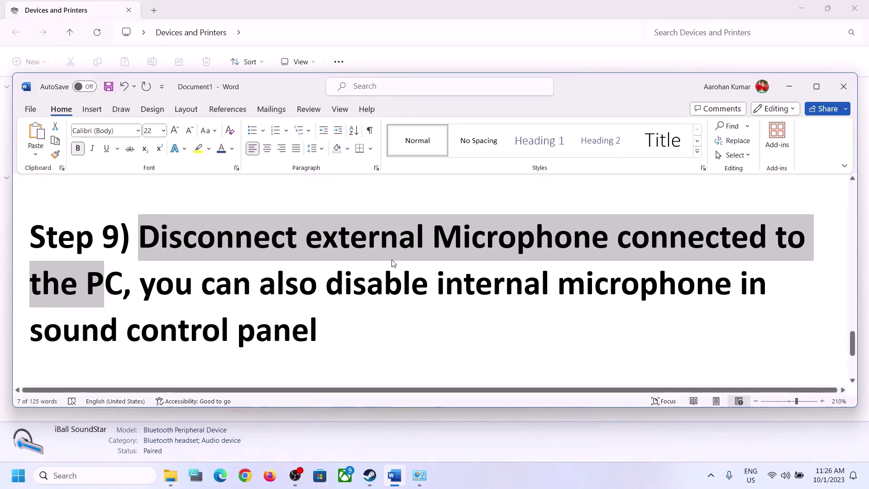
pyautogui.moveTo(327, 290); pyautogui.dragTo(740, 285)
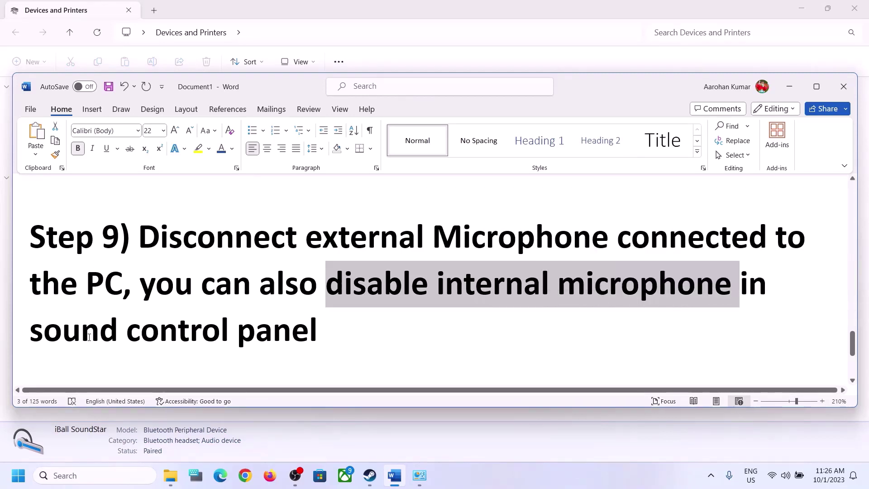
pyautogui.moveTo(30, 336); pyautogui.dragTo(238, 337)
pyautogui.moveTo(140, 285); pyautogui.dragTo(368, 279)
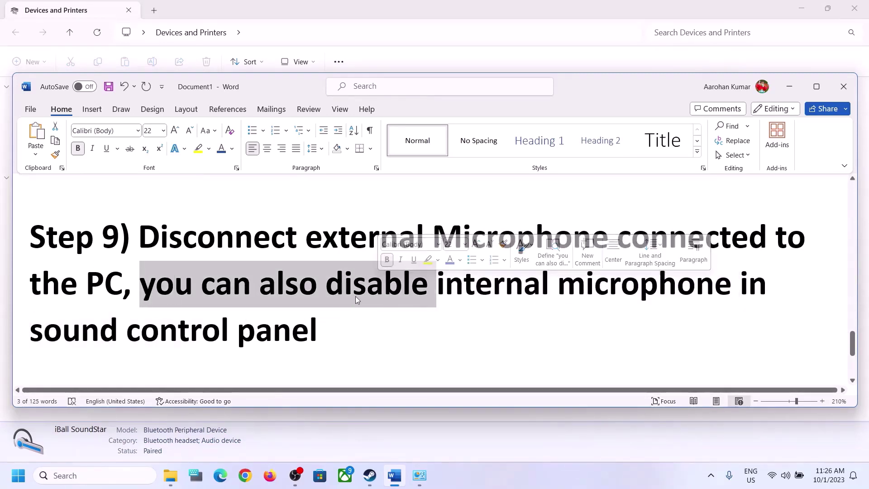
pyautogui.click(272, 329)
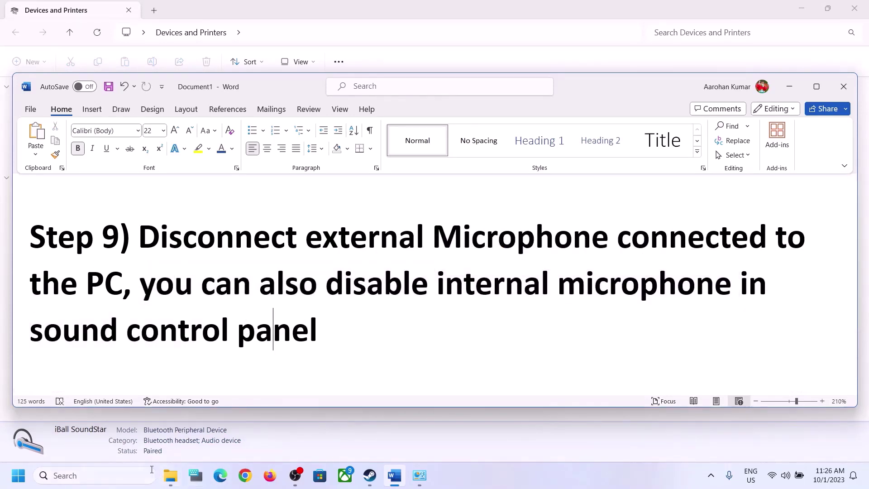
# - Open Control Panel, go to Hardware and Sound and bring up the Sound settings dialog
pyautogui.click(134, 475)
pyautogui.write('control')
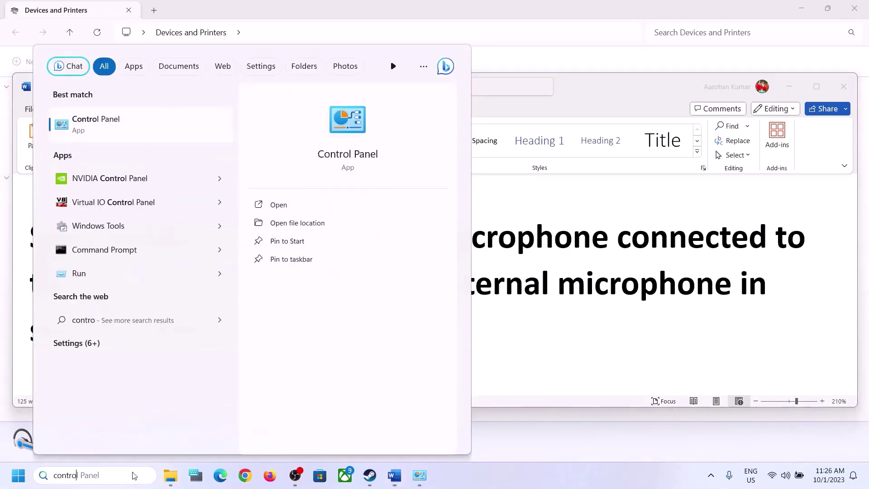
pyautogui.click(107, 124)
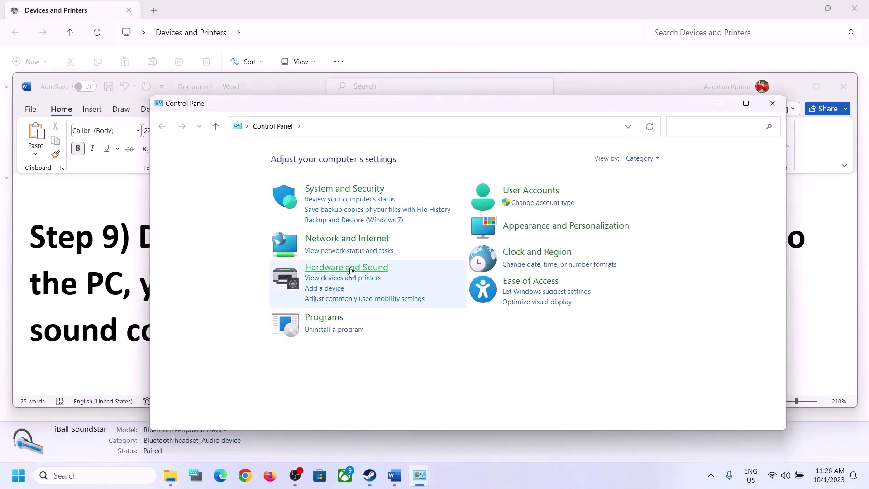
pyautogui.click(313, 267)
pyautogui.click(315, 228)
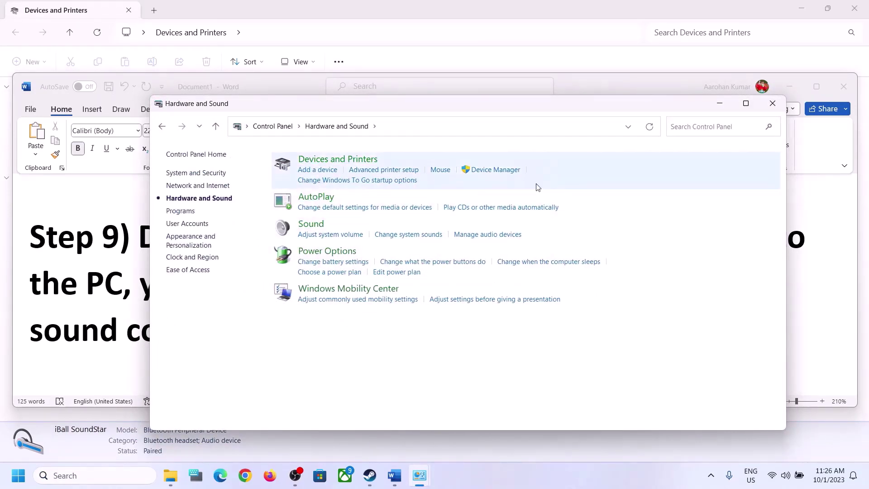
# - View the properties of the Realtek Speakers playback device and close them without changing anything
pyautogui.click(136, 213)
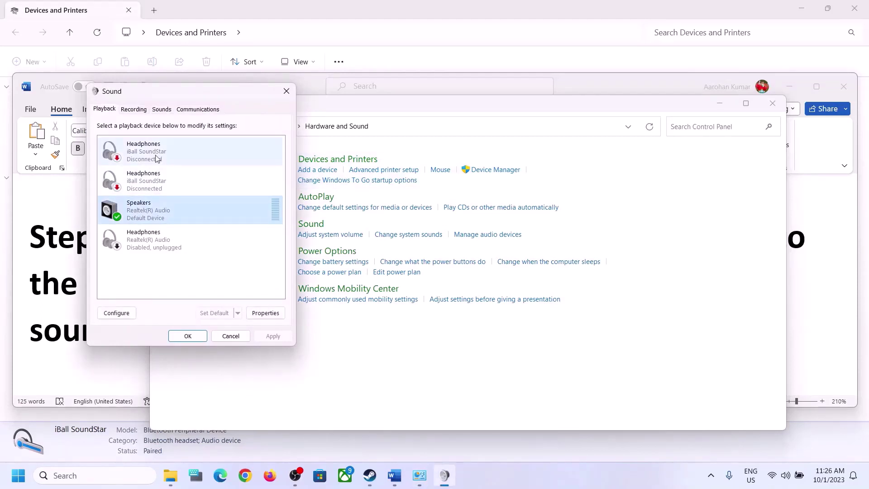
pyautogui.rightClick(139, 213)
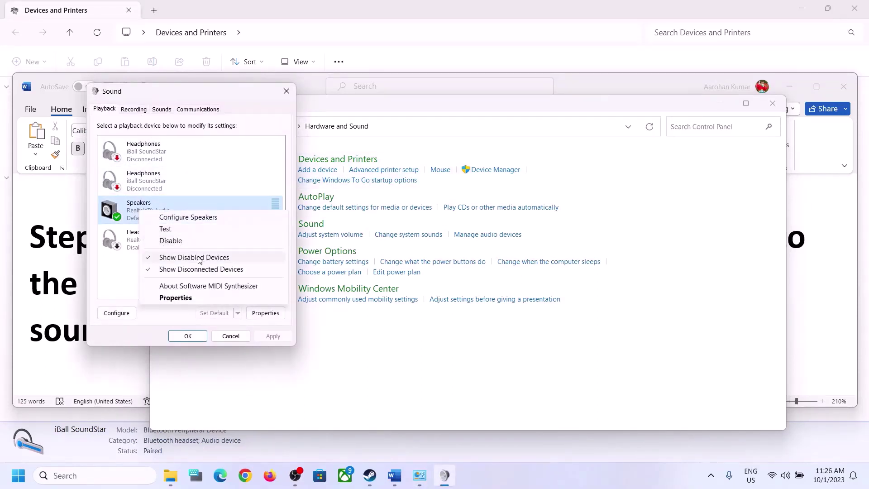
pyautogui.click(177, 297)
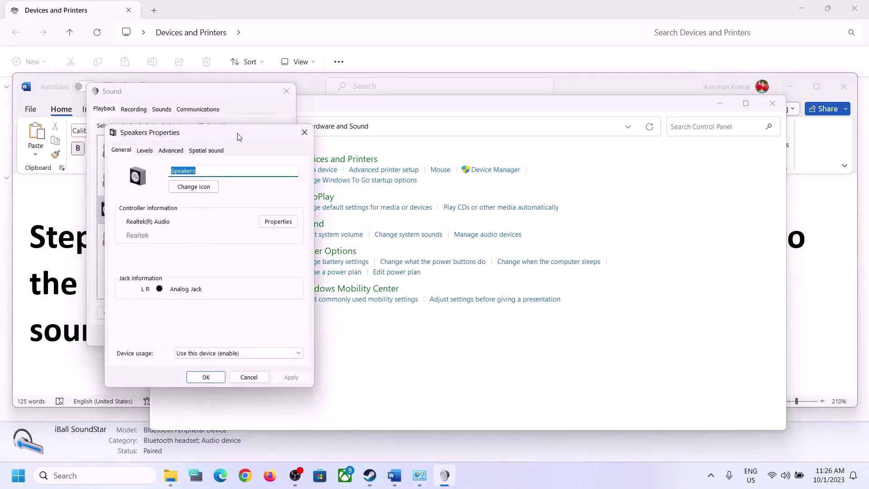
pyautogui.click(304, 132)
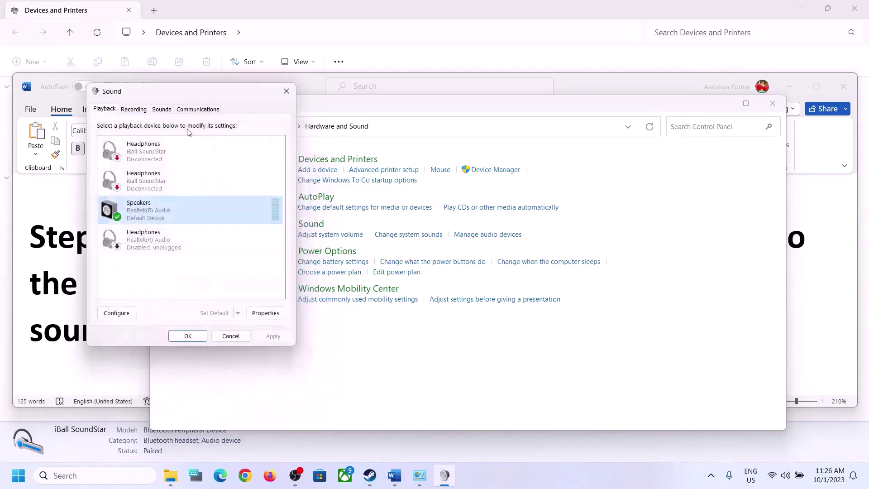
# - View the options for the Microphone Array recording device without choosing Disable, and close the Sound dialog
pyautogui.click(136, 110)
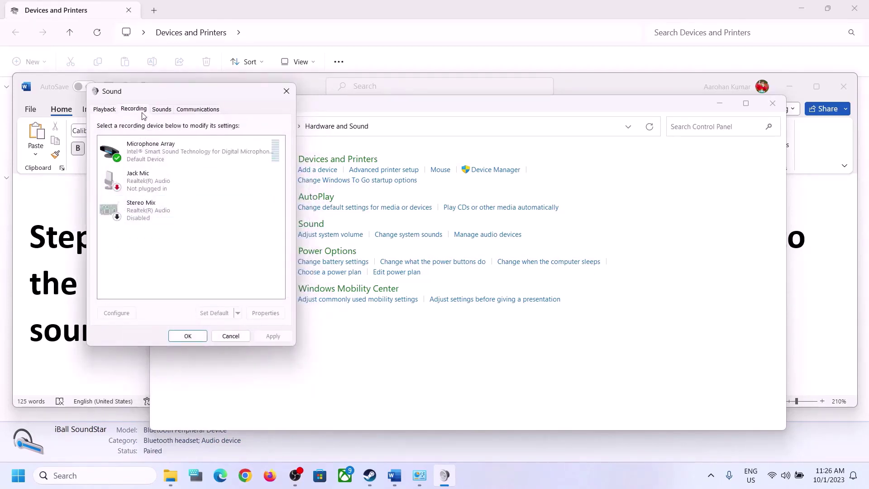
pyautogui.click(169, 153)
pyautogui.rightClick(175, 153)
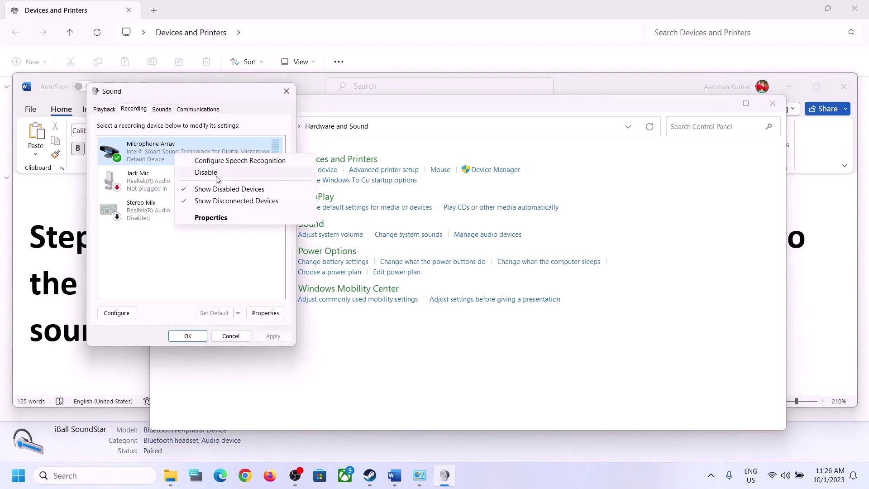
pyautogui.click(219, 273)
pyautogui.click(288, 90)
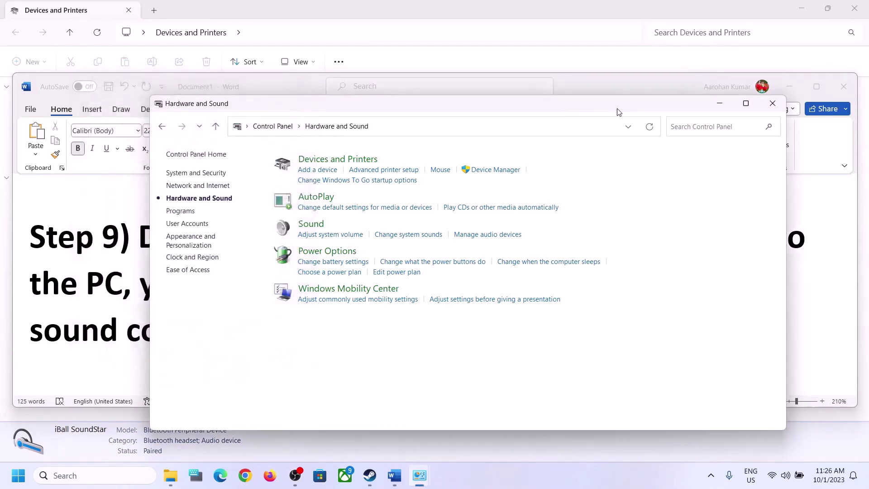
# - Return to the Word document and highlight the Step 10 instruction "Install Audio Driver"
pyautogui.click(93, 331)
pyautogui.scroll(-5, 546, 308)
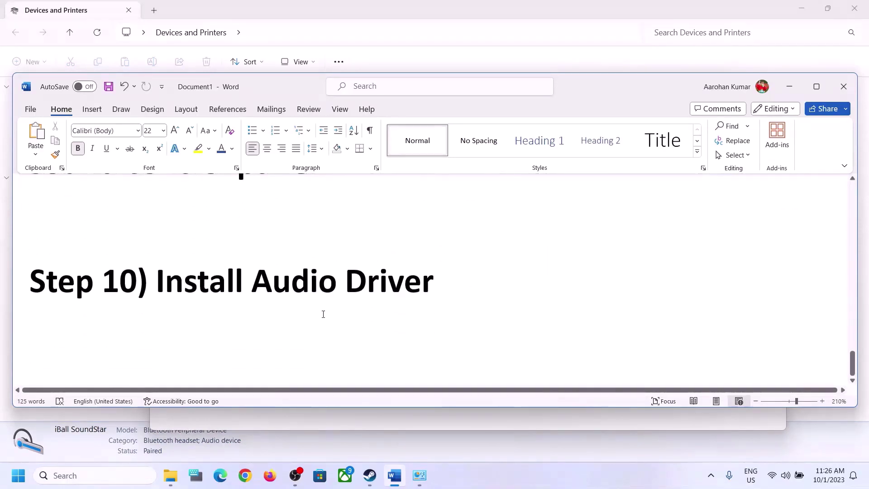
pyautogui.moveTo(173, 289); pyautogui.dragTo(552, 295)
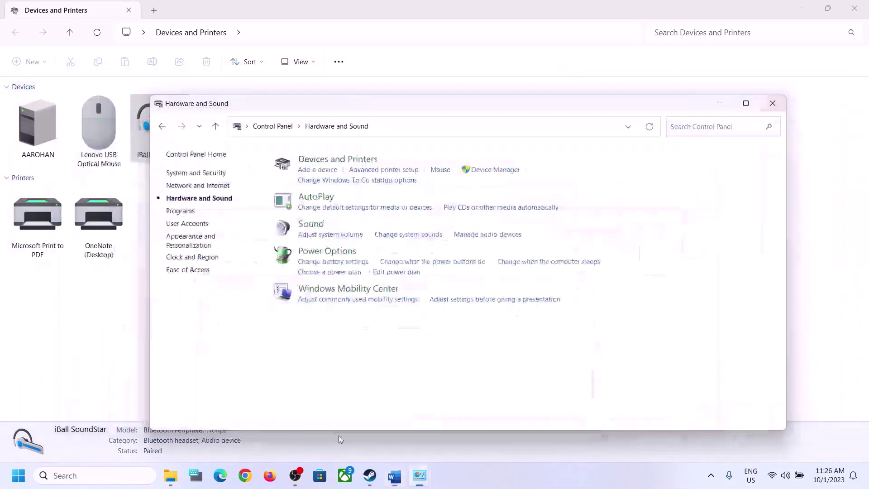
# - Open Device Manager and expand the Sound, video and game controllers category
pyautogui.rightClick(18, 475)
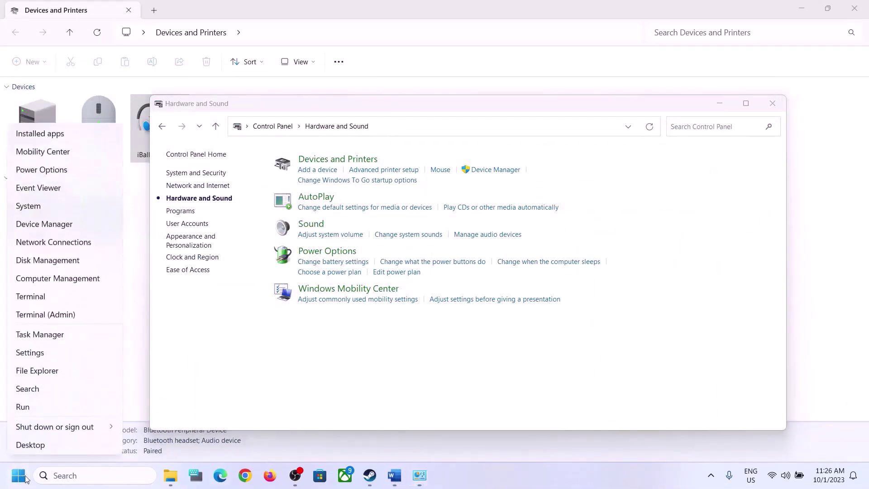
pyautogui.click(35, 228)
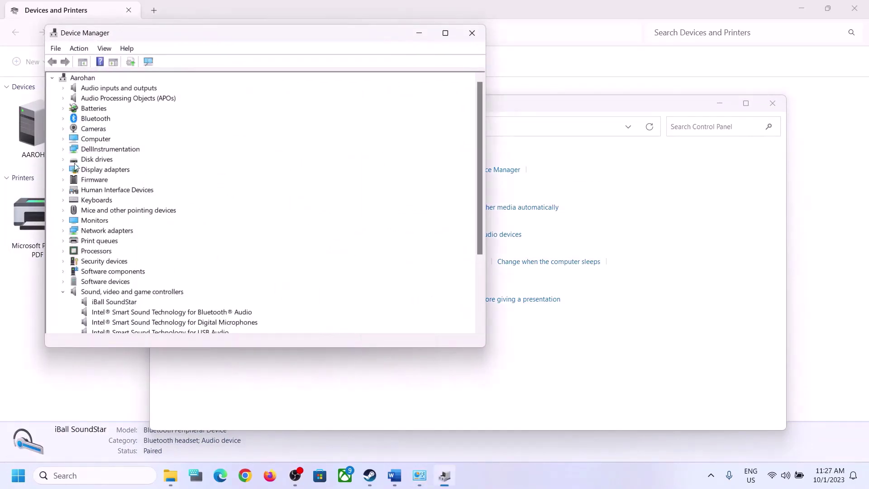
pyautogui.click(64, 292)
pyautogui.scroll(-1, 66, 293)
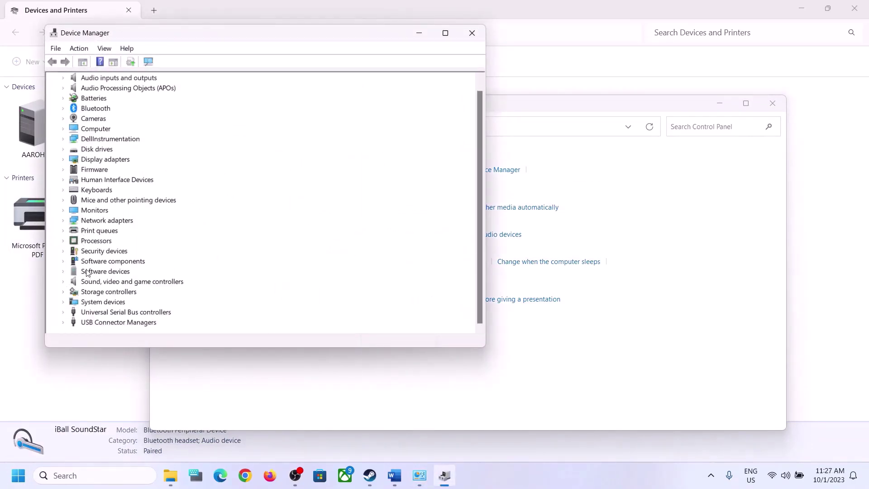
pyautogui.click(64, 281)
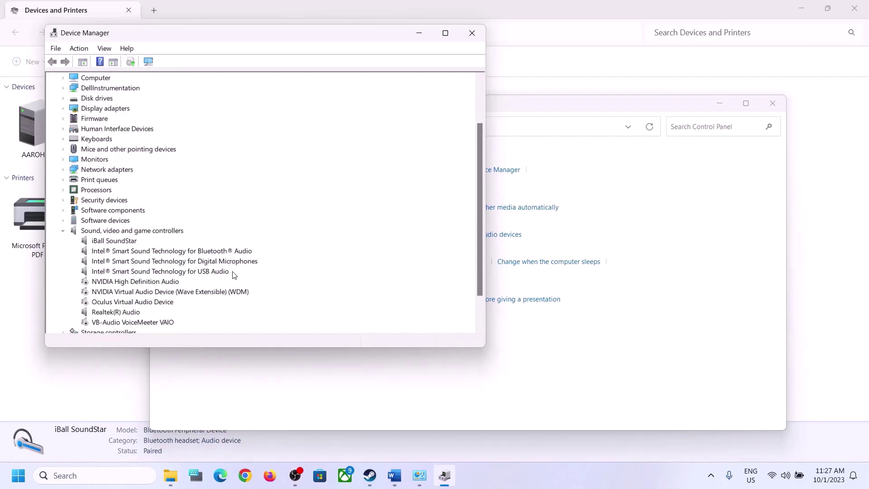
pyautogui.scroll(-2, 227, 276)
# - Search automatically for a Realtek(R) Audio driver update, including on Windows Update, and close the Settings window
pyautogui.click(114, 272)
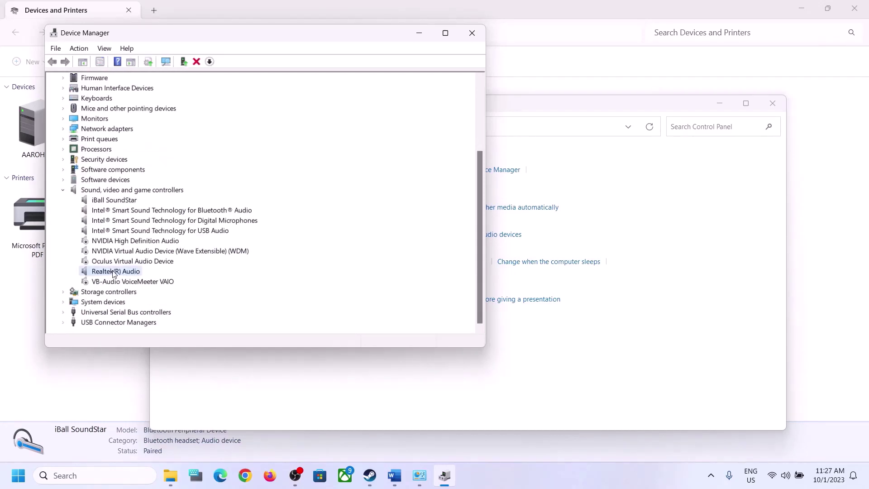
pyautogui.rightClick(117, 273)
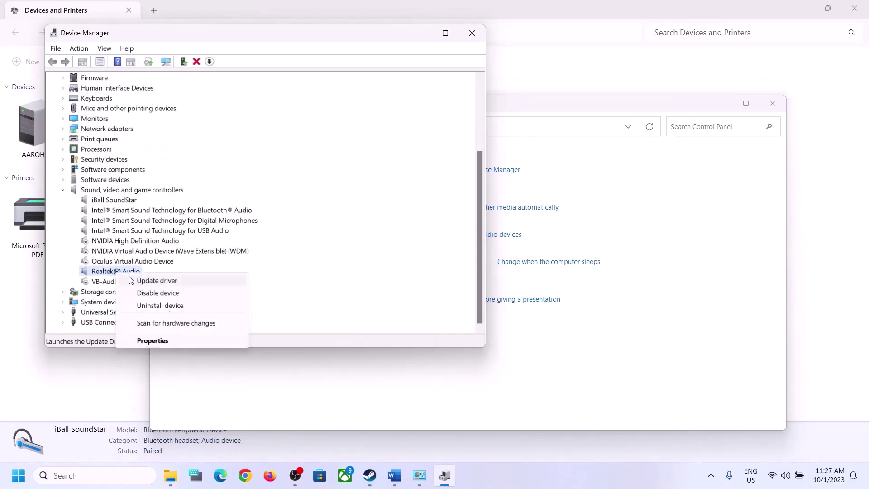
pyautogui.click(161, 280)
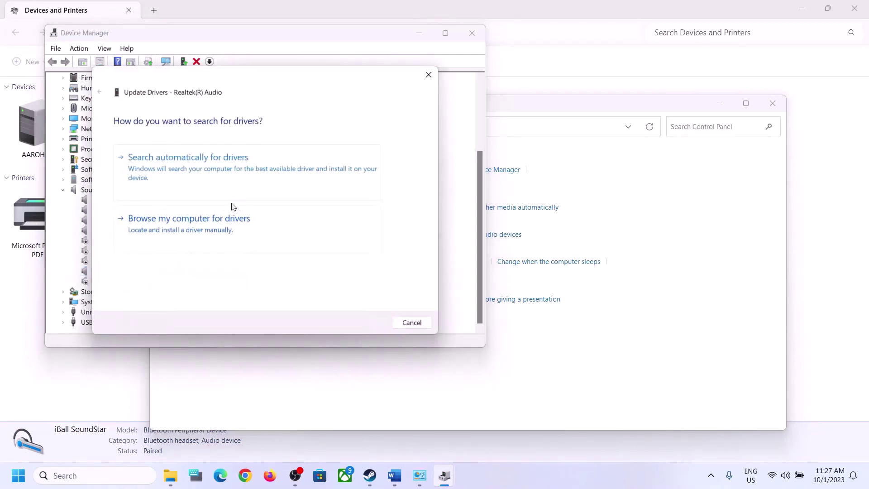
pyautogui.click(219, 169)
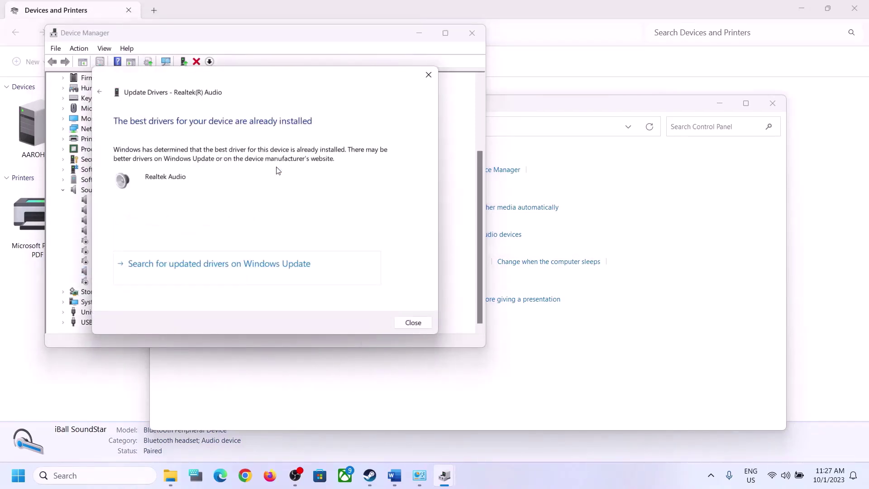
pyautogui.click(187, 270)
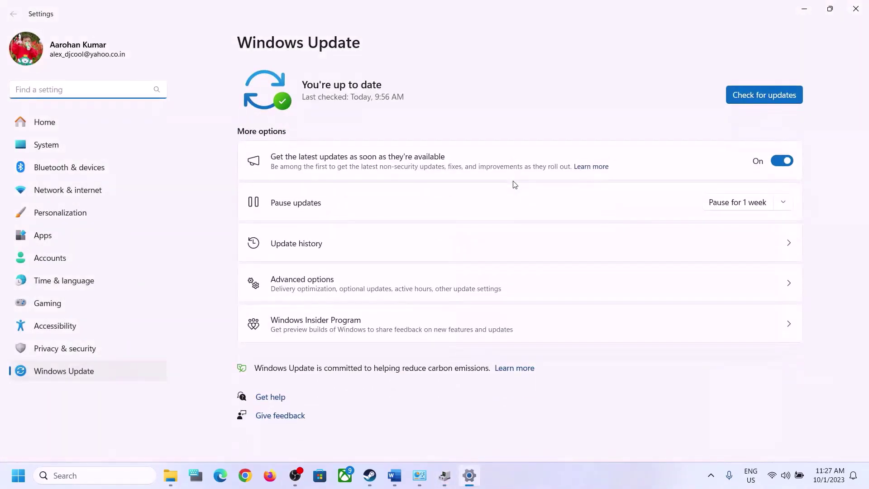
pyautogui.click(856, 9)
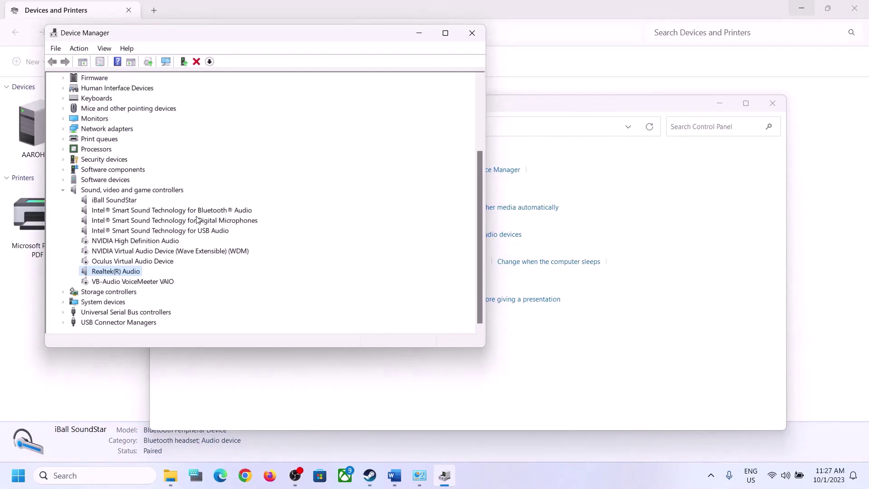
# - Start another Realtek(R) Audio driver update and browse the computer's list of available compatible drivers
pyautogui.rightClick(119, 274)
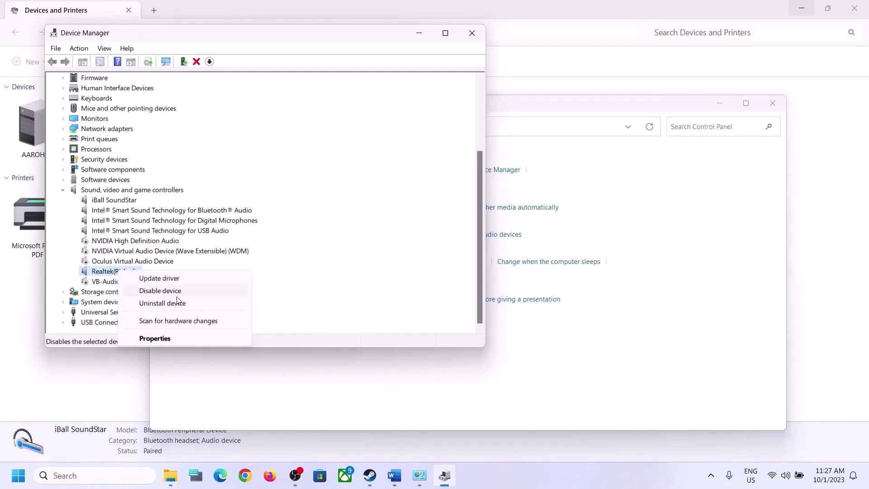
pyautogui.click(156, 279)
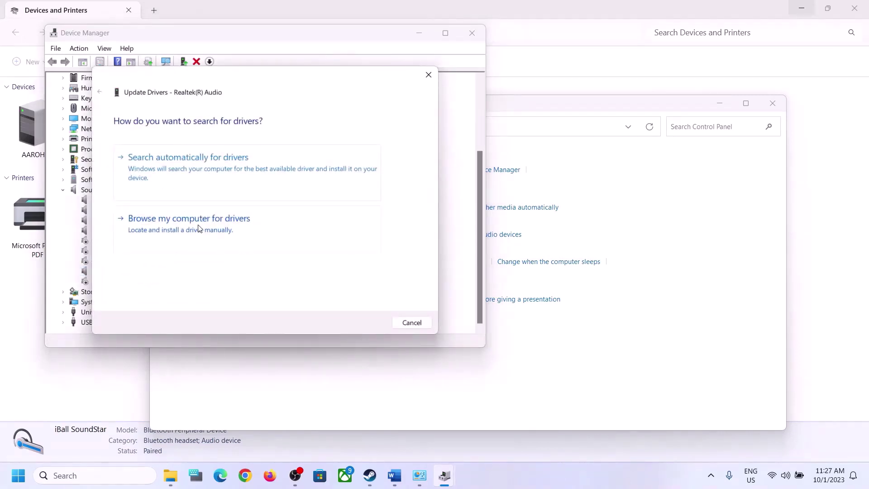
pyautogui.click(238, 230)
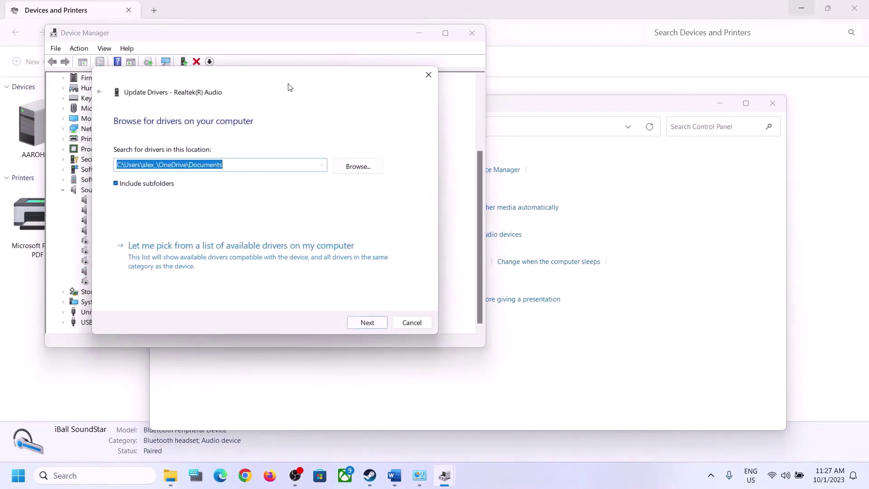
pyautogui.moveTo(289, 87); pyautogui.dragTo(487, 80)
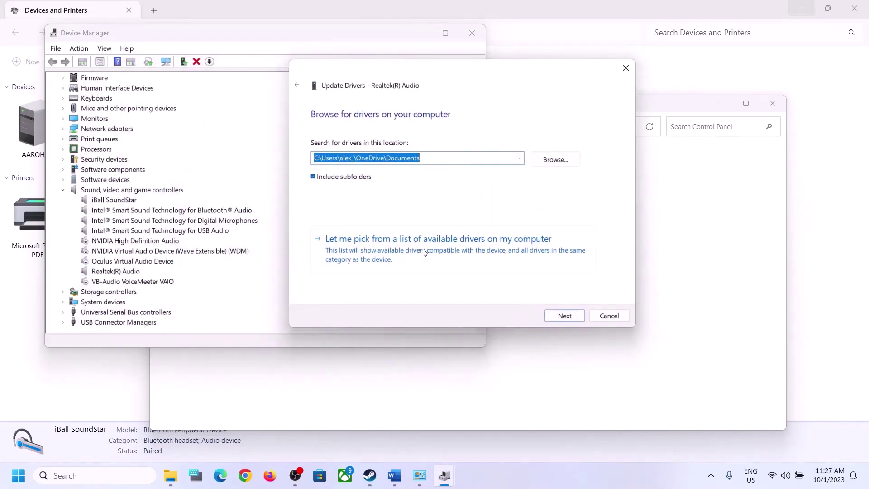
pyautogui.click(474, 254)
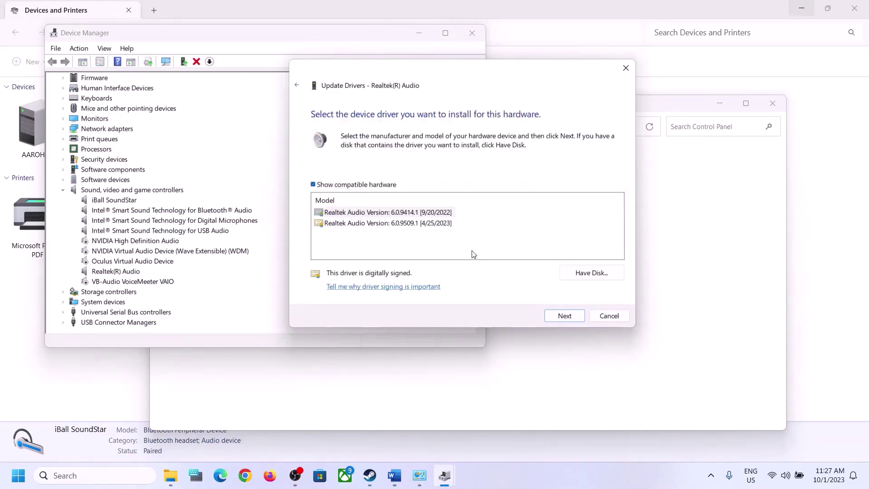
# - Select the Realtek Audio Version 6.0.9509.1 [4/25/2023] driver and cancel the update without installing it
pyautogui.click(510, 470)
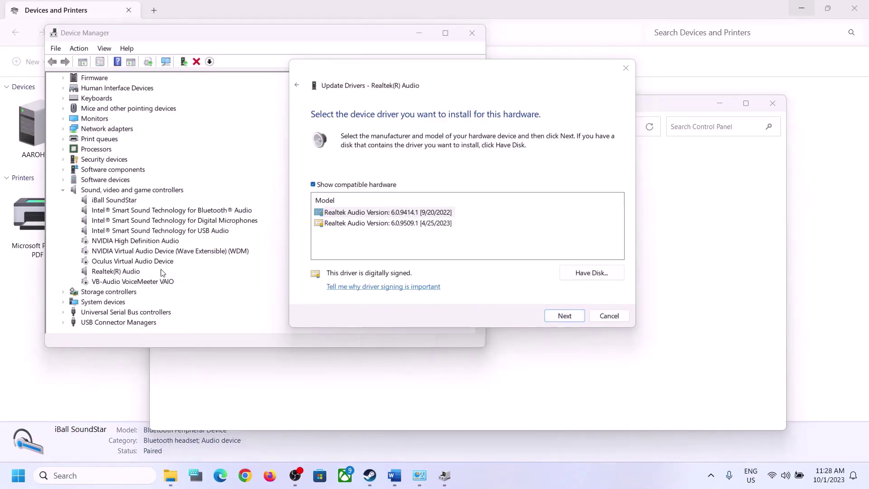
pyautogui.click(382, 223)
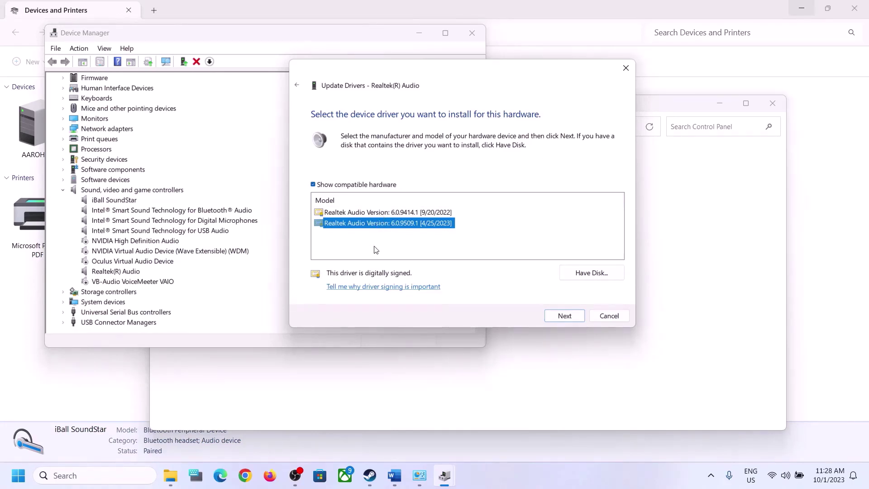
pyautogui.click(607, 315)
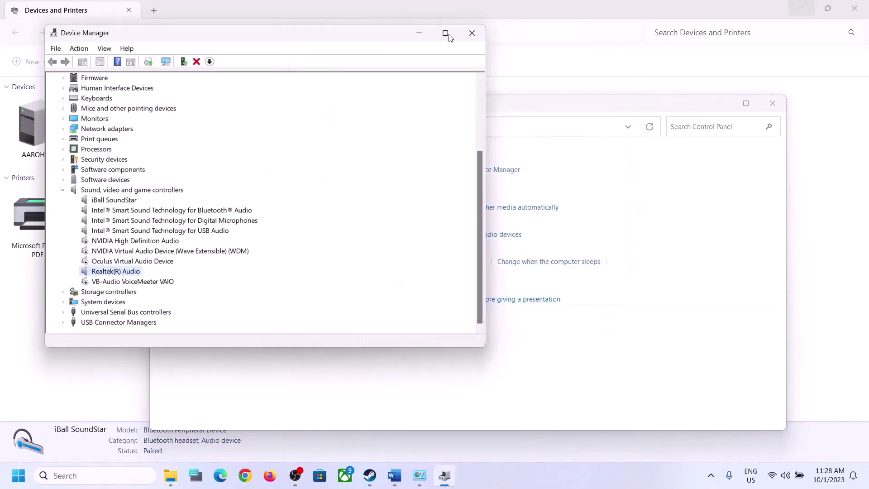